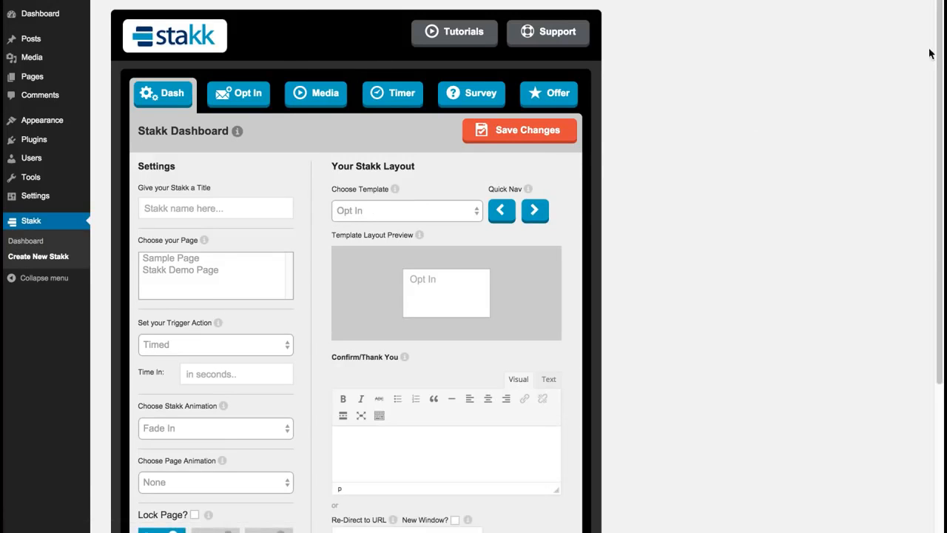
Title the new Stakk "Stakk Demo" and assign it to the Stakk Demo Page.
left_click_drag(938, 59, 936, 81)
left_click(246, 153)
type("Stakk Demo")
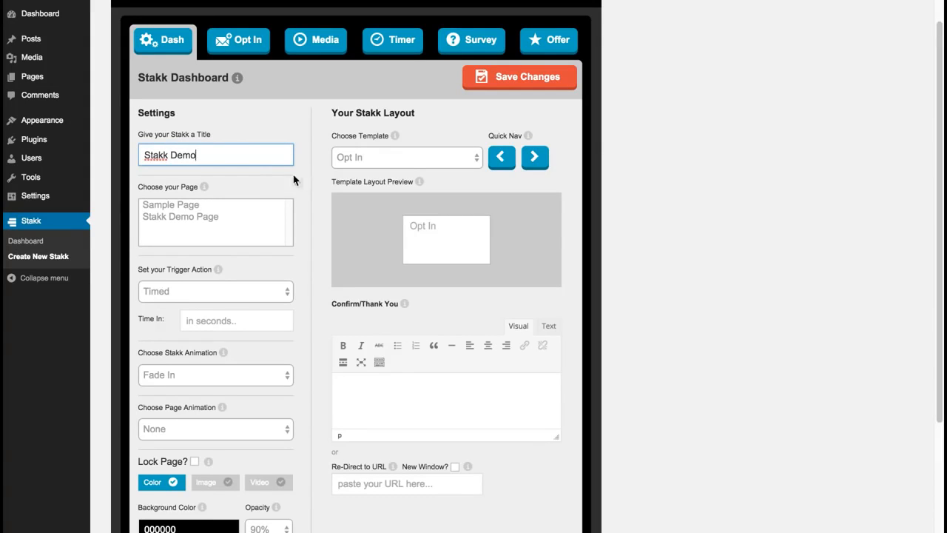
left_click(222, 206)
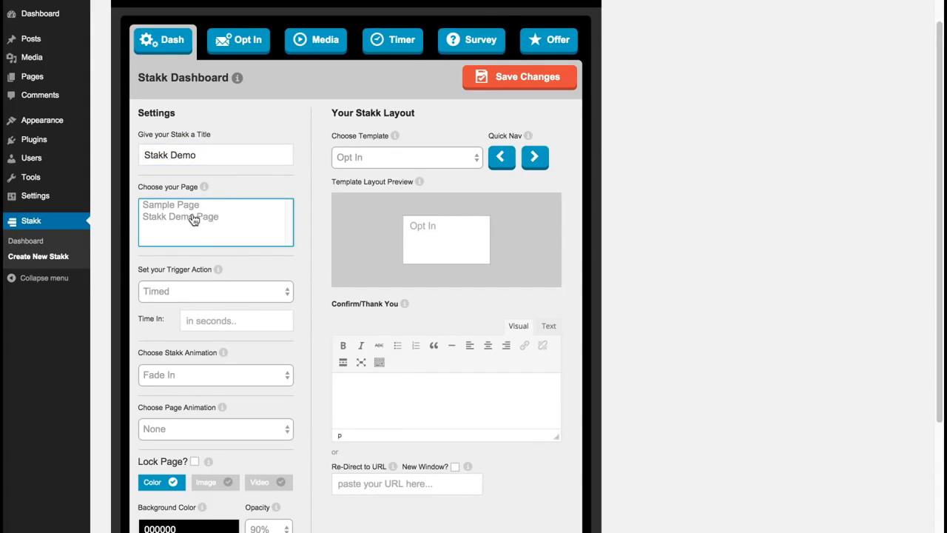
left_click(197, 217)
left_click(310, 244)
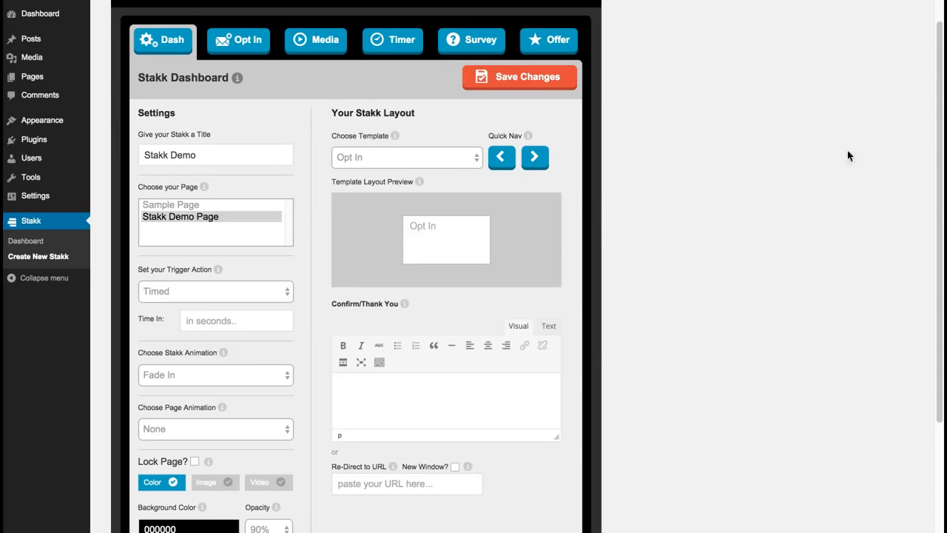
Keep the trigger action as Timed and set its time in to 2 seconds.
scroll(922, 170, "down", 3)
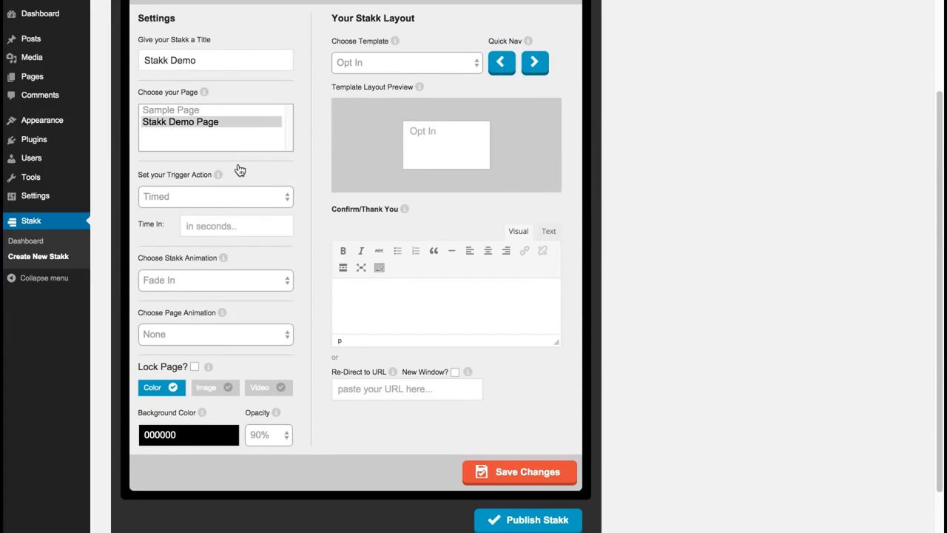
left_click(260, 194)
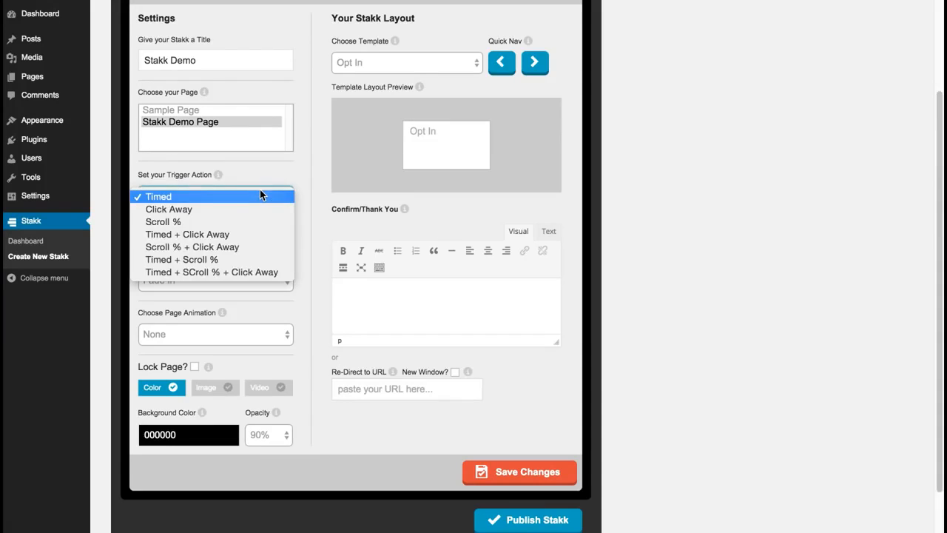
left_click(259, 178)
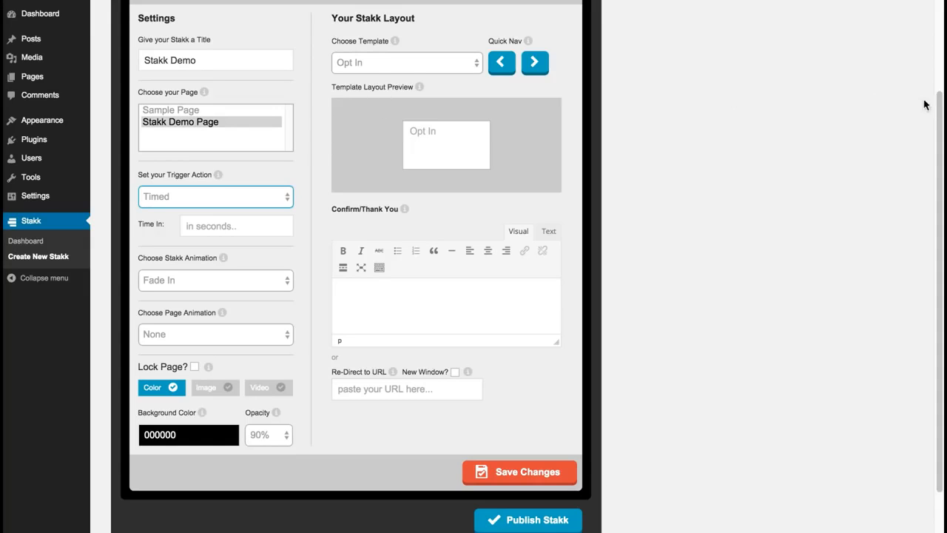
left_click_drag(939, 108, 923, 152)
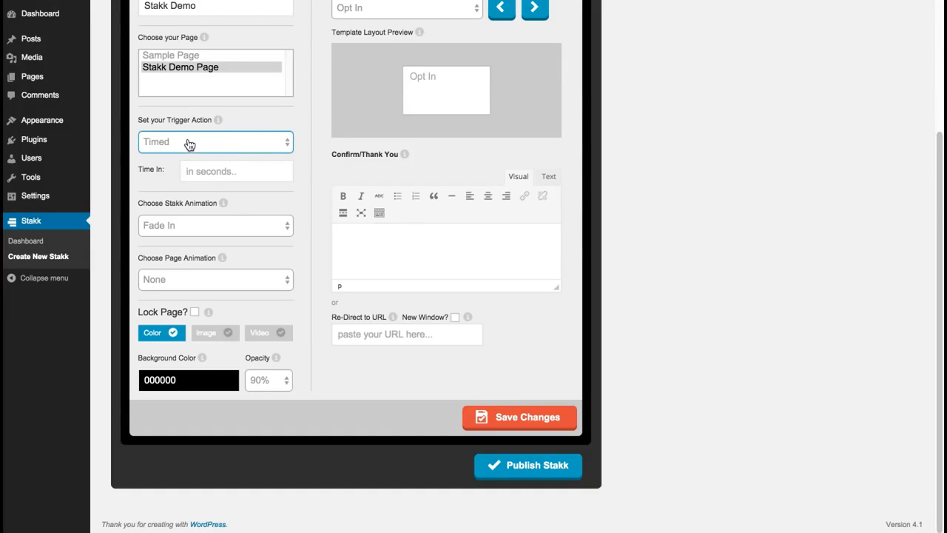
left_click(232, 171)
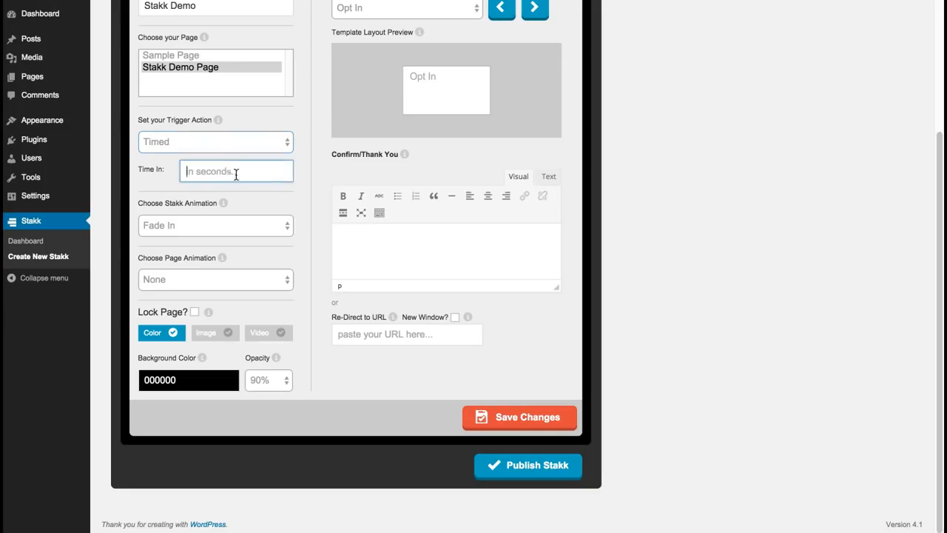
type("2")
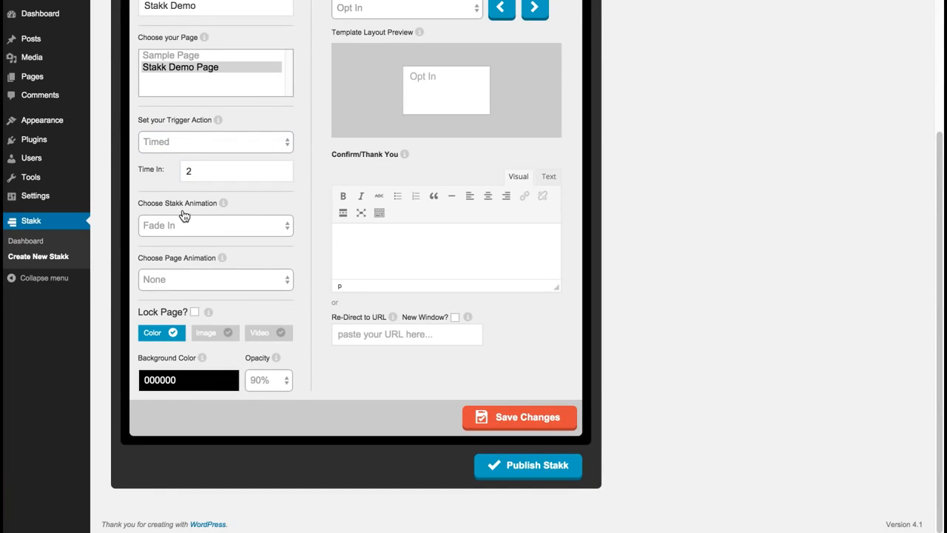
Set the Stakk animation to Bounce and the page animation to Content Push.
left_click(220, 229)
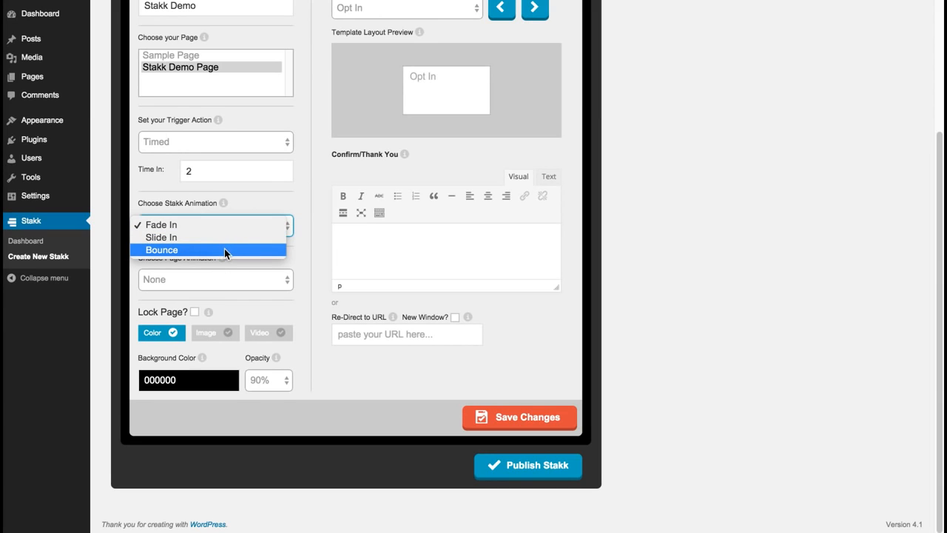
left_click(224, 249)
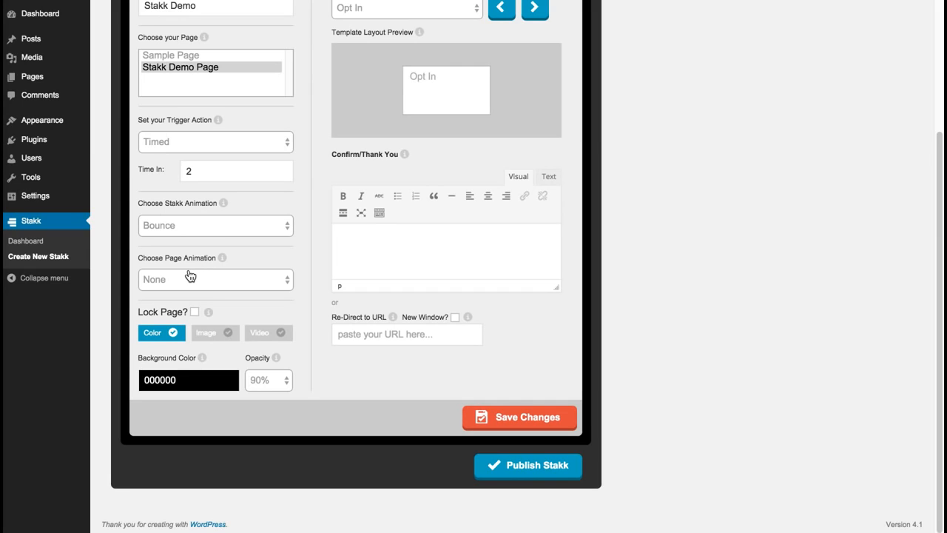
left_click(268, 284)
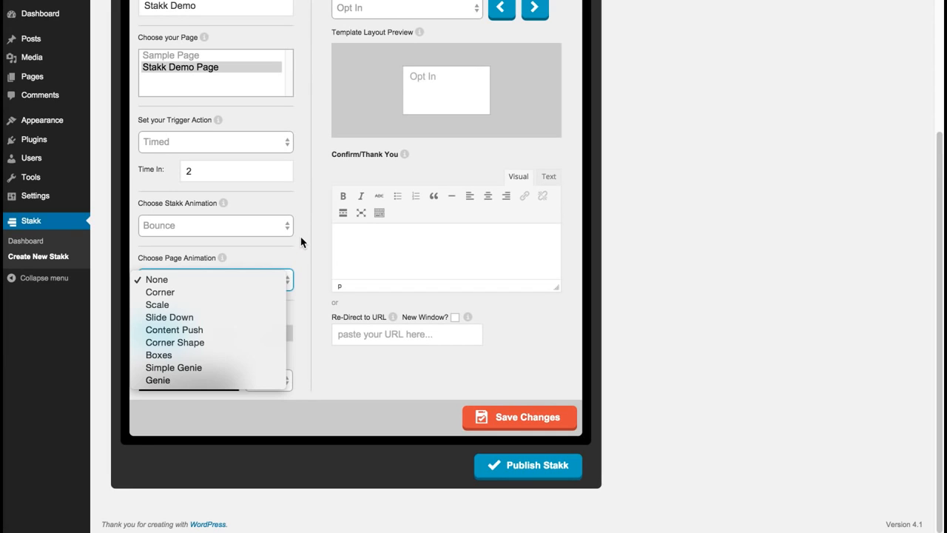
left_click(303, 196)
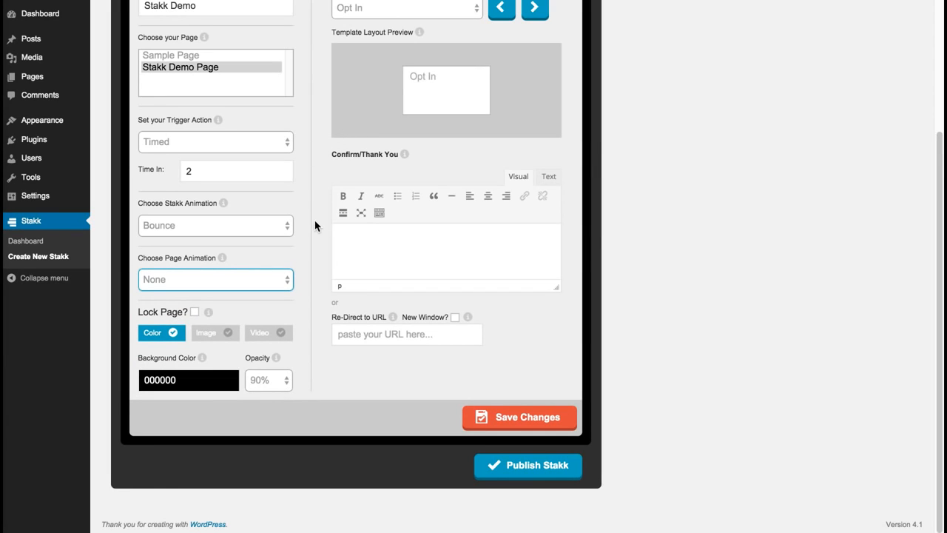
left_click(235, 281)
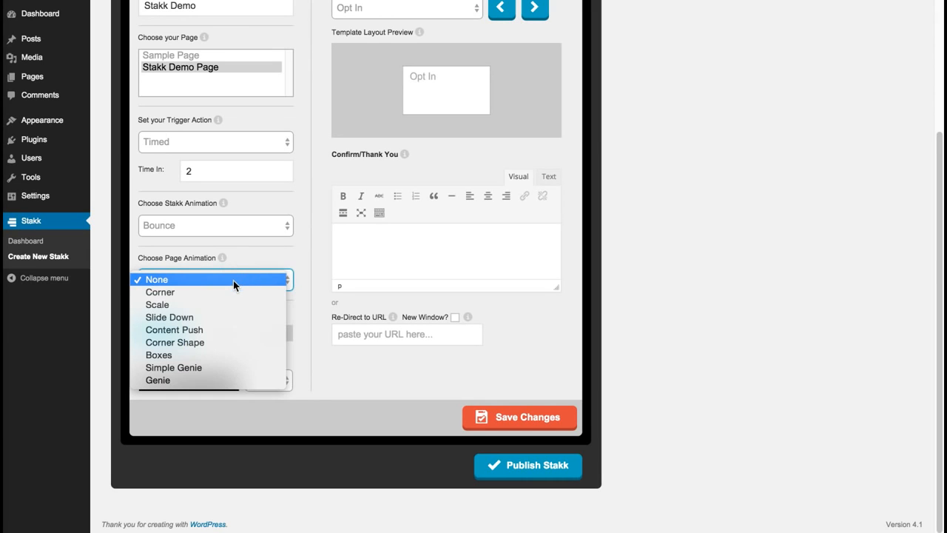
left_click(310, 285)
left_click(307, 212)
Set the background color to orange FF9900 with 100% opacity.
left_click(194, 378)
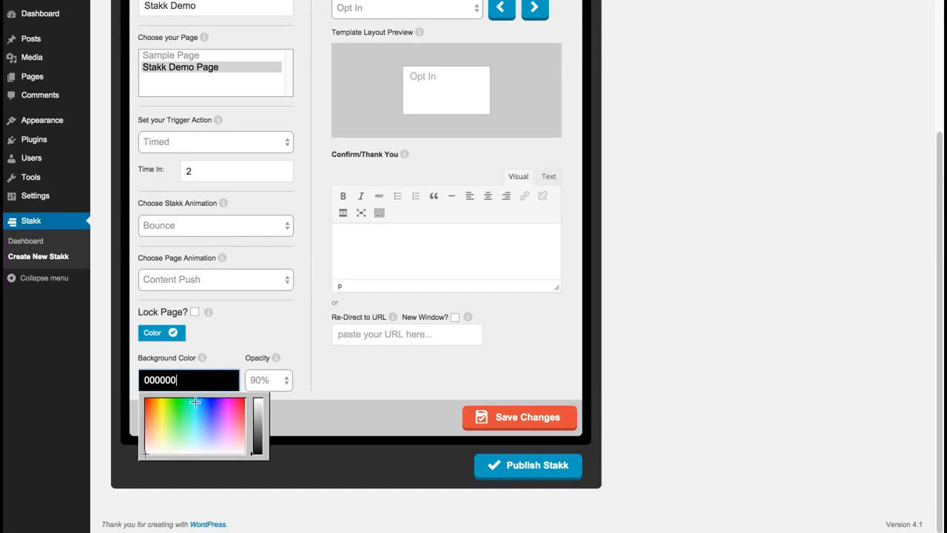
left_click_drag(157, 404, 152, 398)
left_click(279, 380)
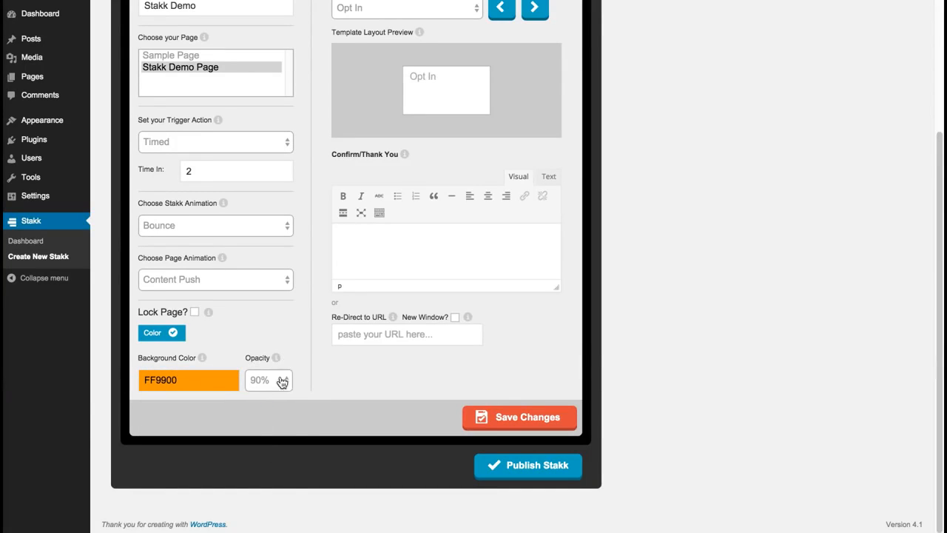
left_click(273, 366)
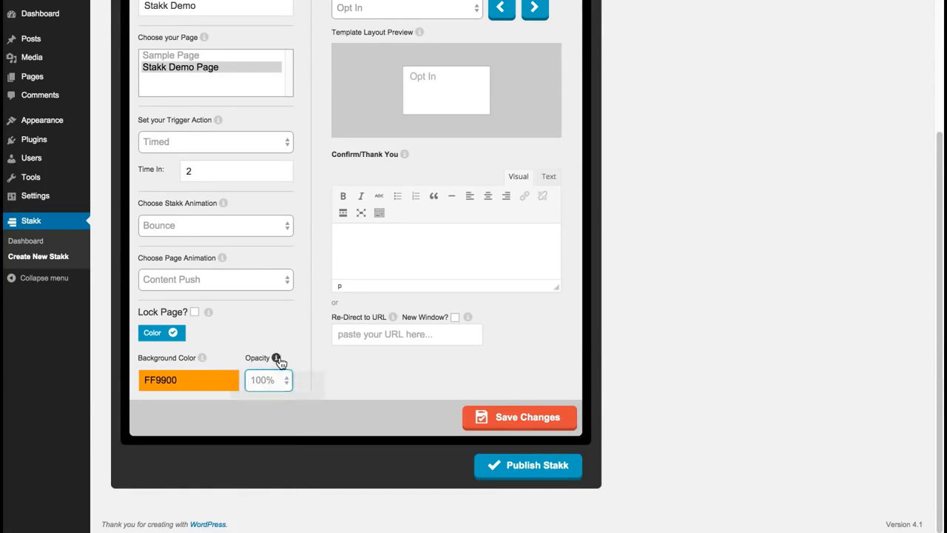
left_click(296, 331)
Examine the layout templates available for the Stakk, including the Media, Survey, Offer and Timer combinations.
left_click_drag(938, 152, 867, 93)
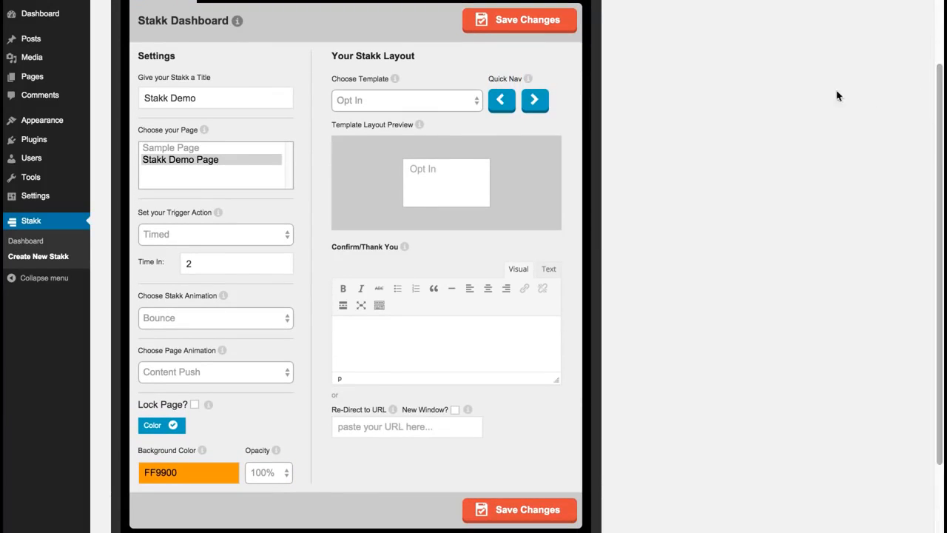
left_click(463, 104)
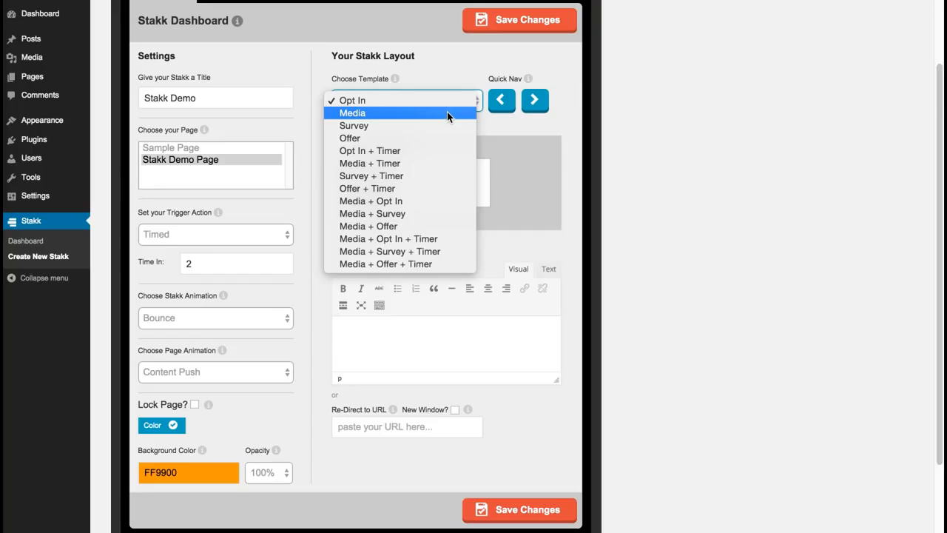
left_click(451, 72)
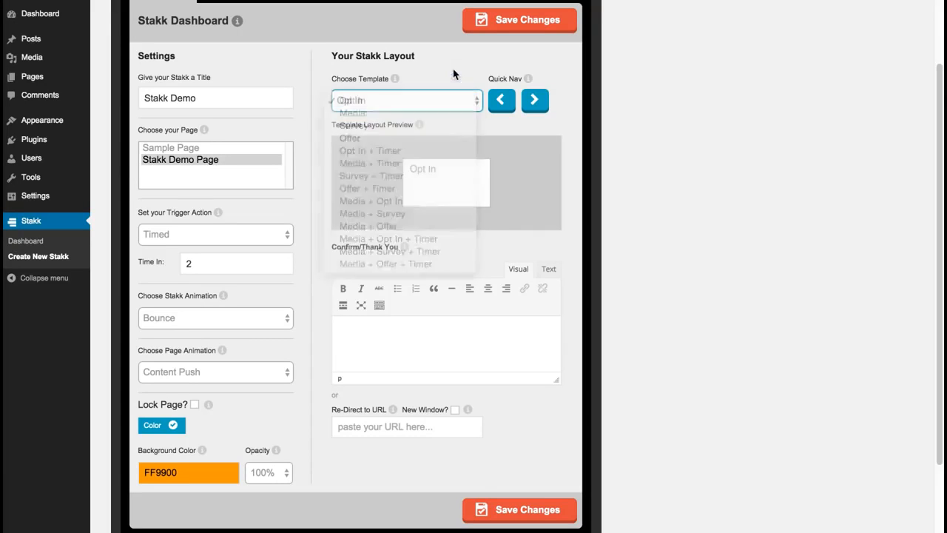
left_click(936, 79)
left_click_drag(936, 80, 937, 37)
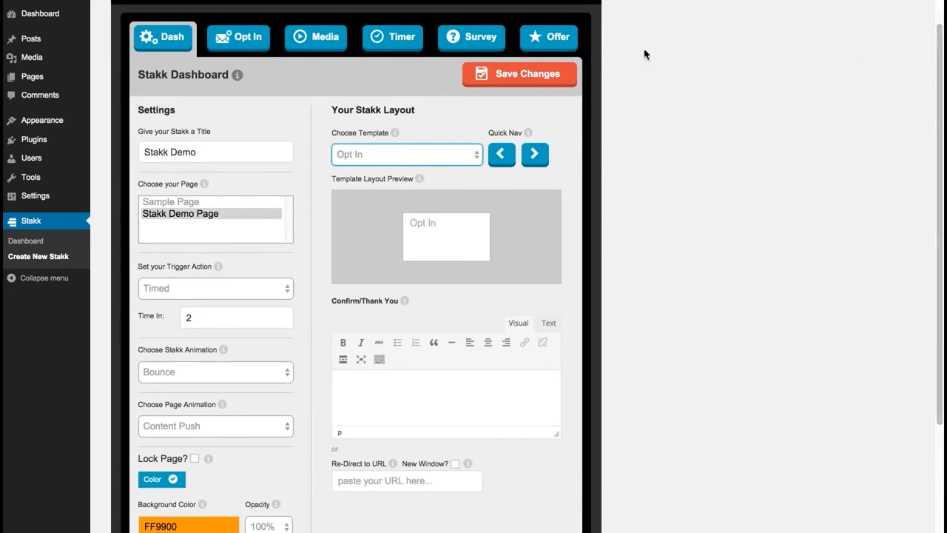
left_click(454, 152)
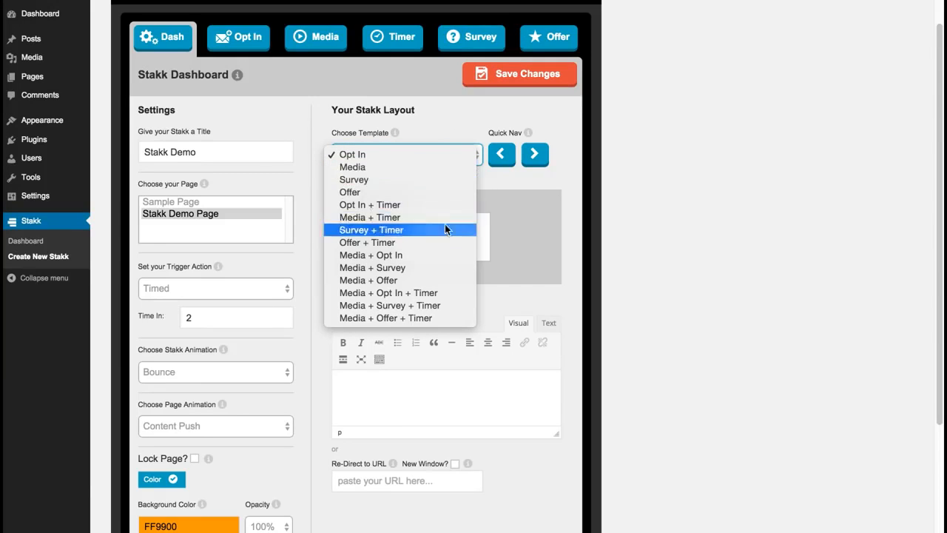
left_click(447, 115)
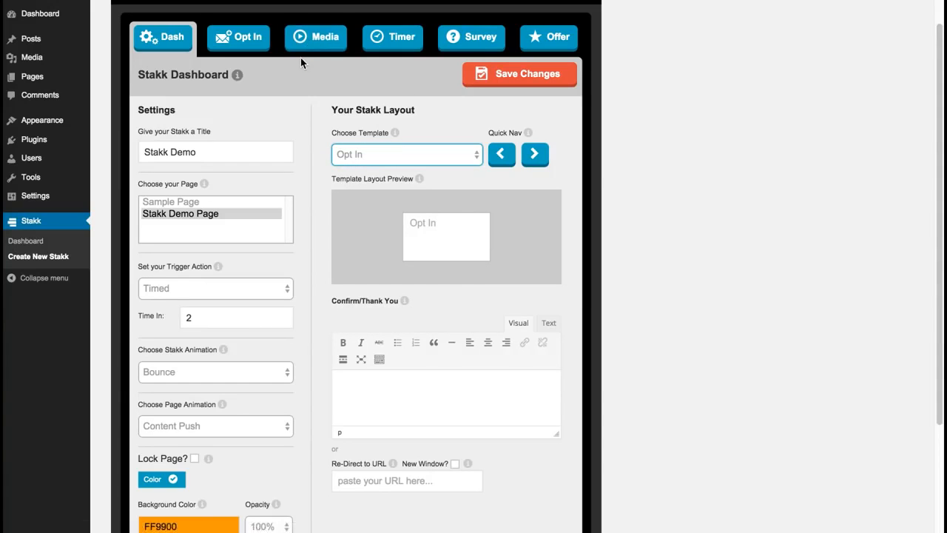
left_click_drag(937, 65, 936, 71)
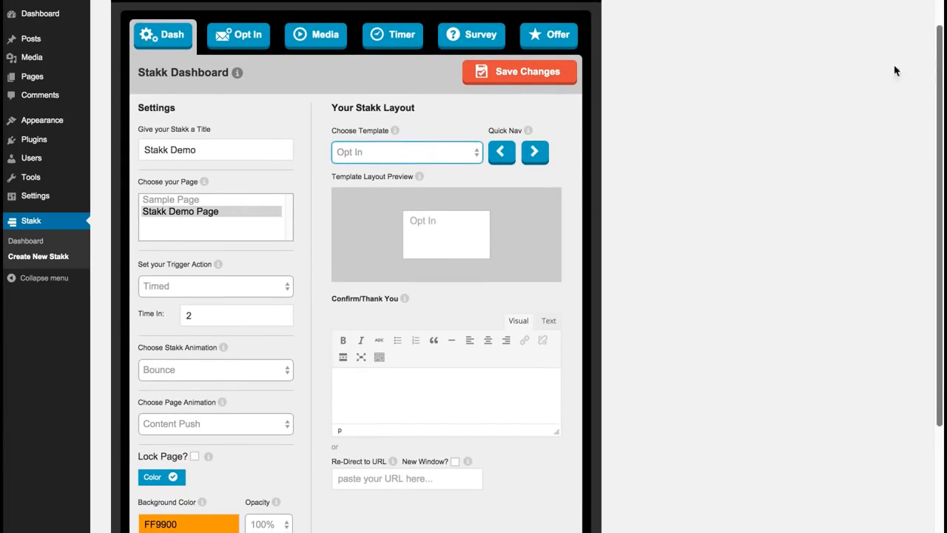
left_click(426, 153)
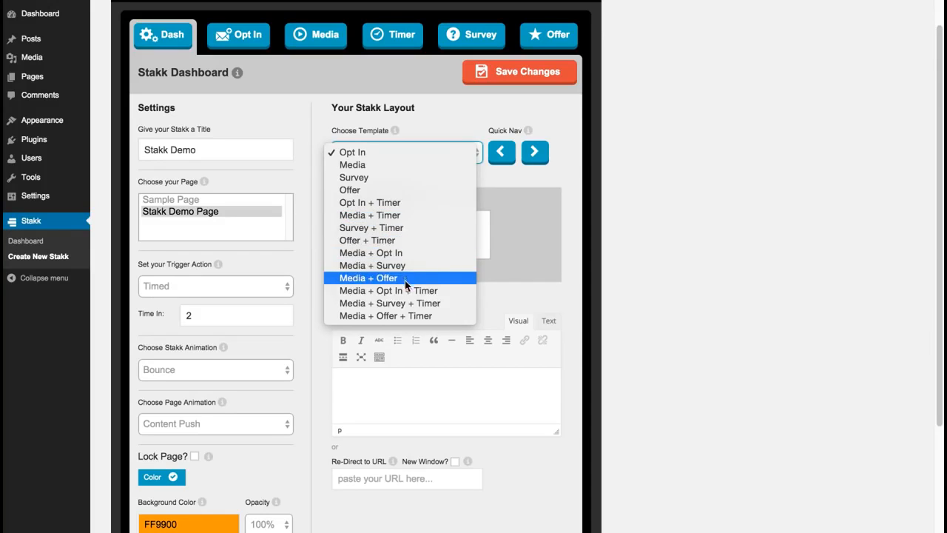
left_click(440, 139)
Cycle through the layout templates with the quick navigation and settle on Offer + Timer.
left_click(535, 153)
left_click(535, 153)
left_click(535, 153)
left_click(535, 153)
left_click(535, 153)
left_click(535, 154)
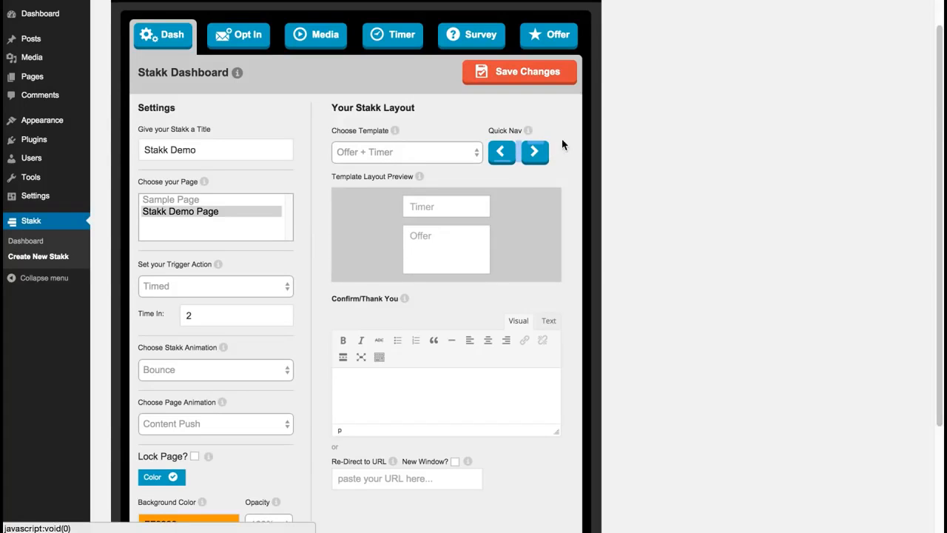
Save the Stakk with the confirmation message "Thank you!" and the redirect set to open in a new window.
scroll(925, 141, "down", 1)
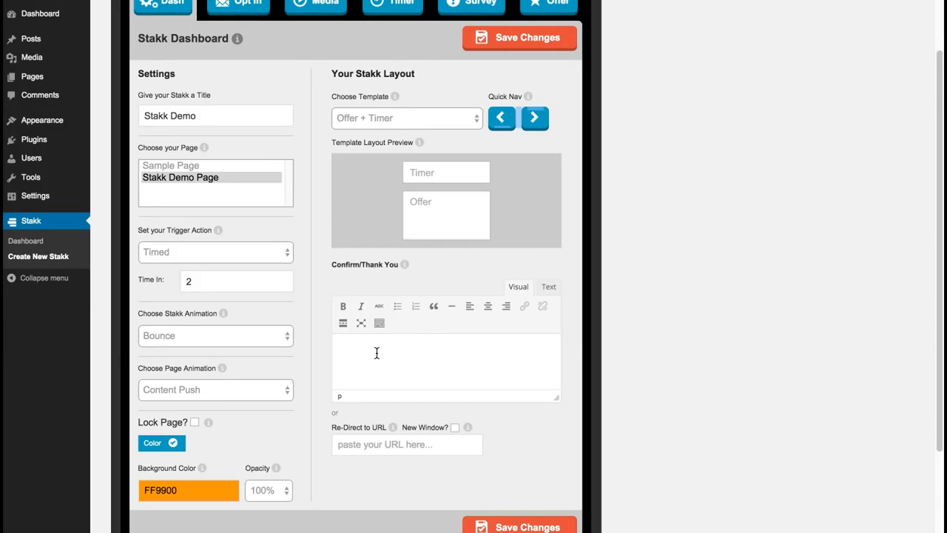
type("hank you!")
left_click(455, 427)
left_click(537, 43)
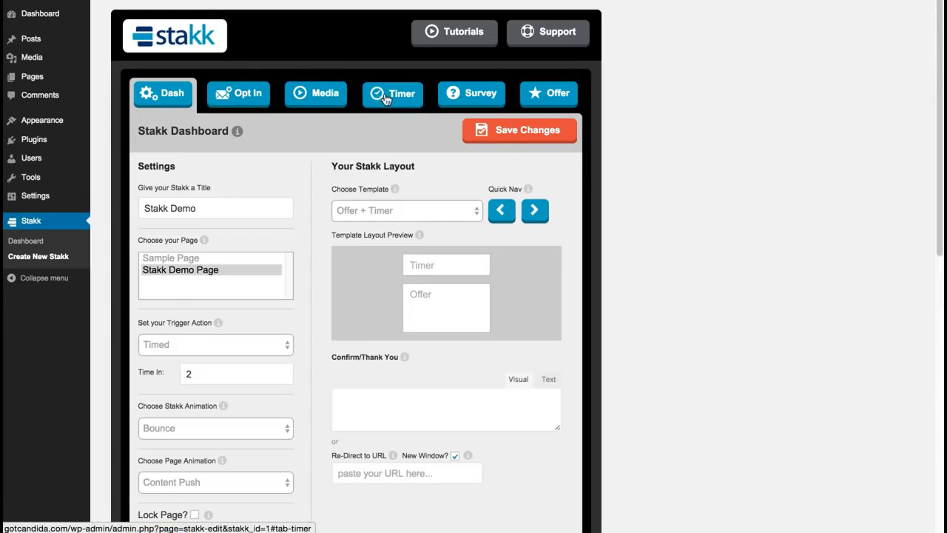
View the Opt In and Media settings, ending on the countdown timer settings.
left_click_drag(937, 42, 935, 72)
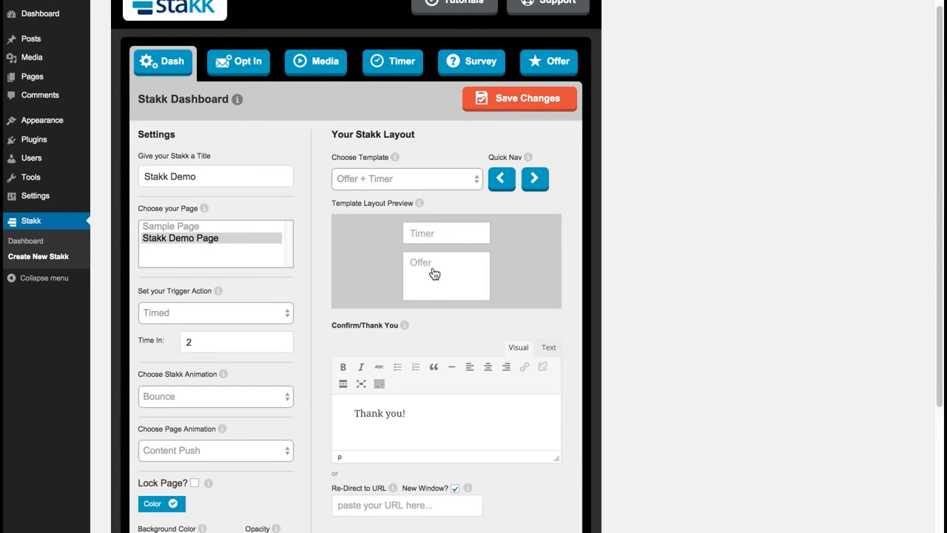
left_click(243, 62)
left_click(321, 67)
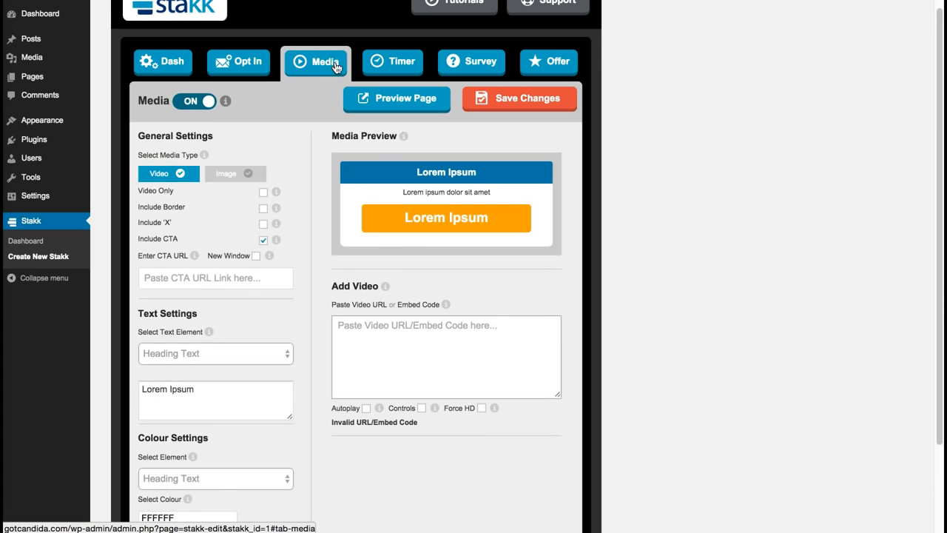
left_click(394, 65)
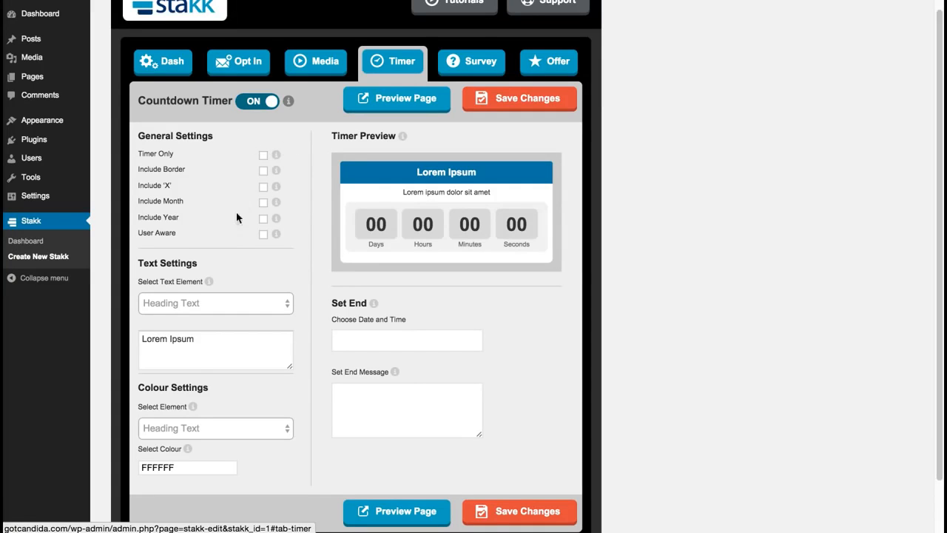
Try the timer's Timer Only, Include Border, Include 'X', Include Month and Include Year options, switching each on and back off.
left_click(264, 157)
left_click(264, 156)
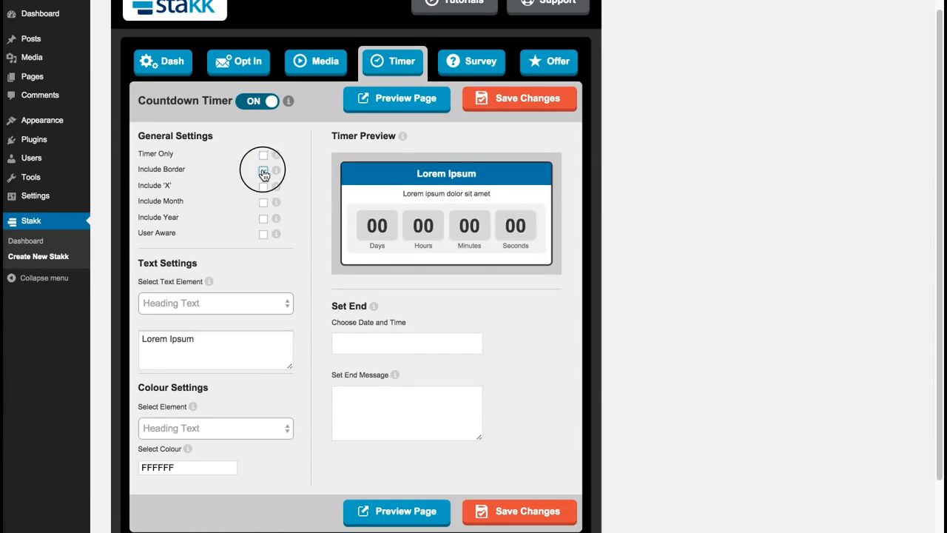
left_click(264, 187)
left_click(264, 188)
left_click(264, 202)
left_click(264, 202)
left_click(263, 218)
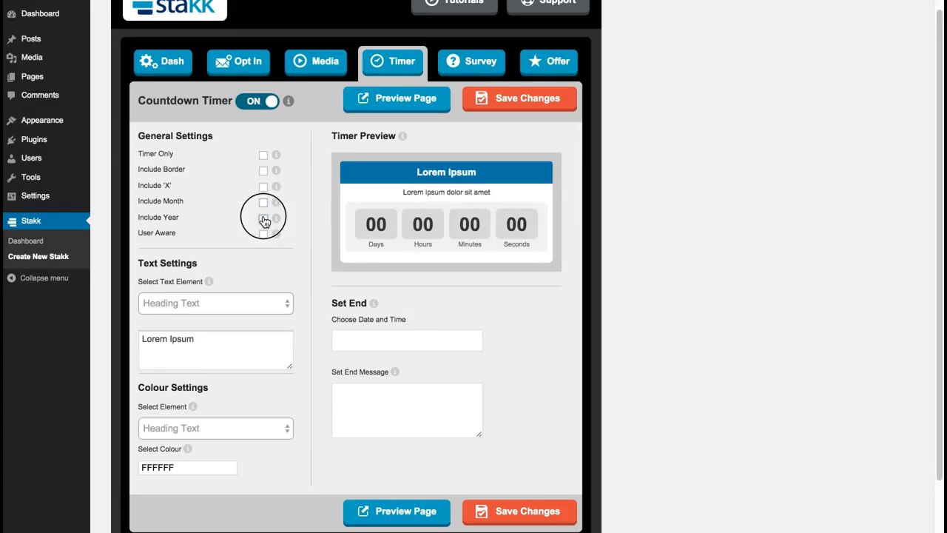
left_click(264, 219)
Try the User Aware option to see its number-of-days end setting, and switch it back off.
left_click(264, 235)
left_click(348, 337)
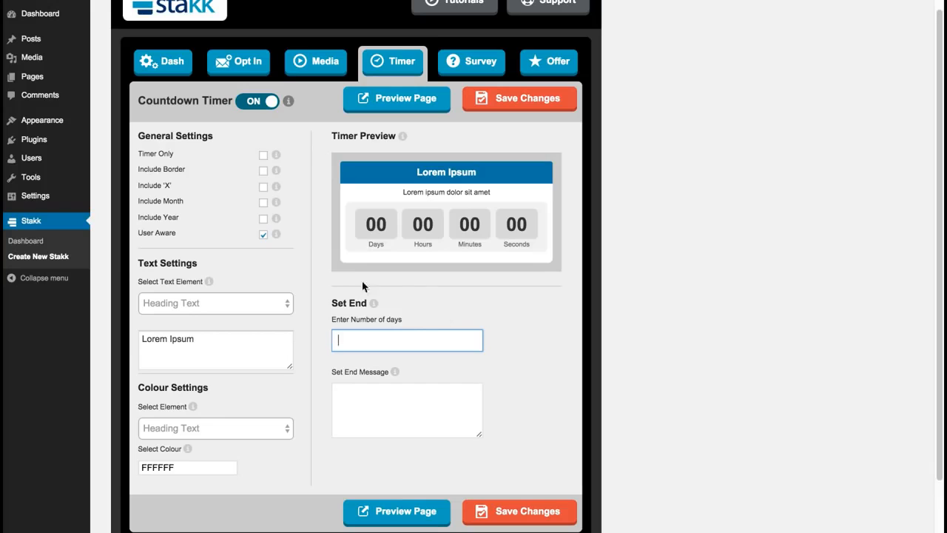
left_click(260, 234)
View the date and time picker for the timer's end, and close it without choosing a date.
left_click(427, 340)
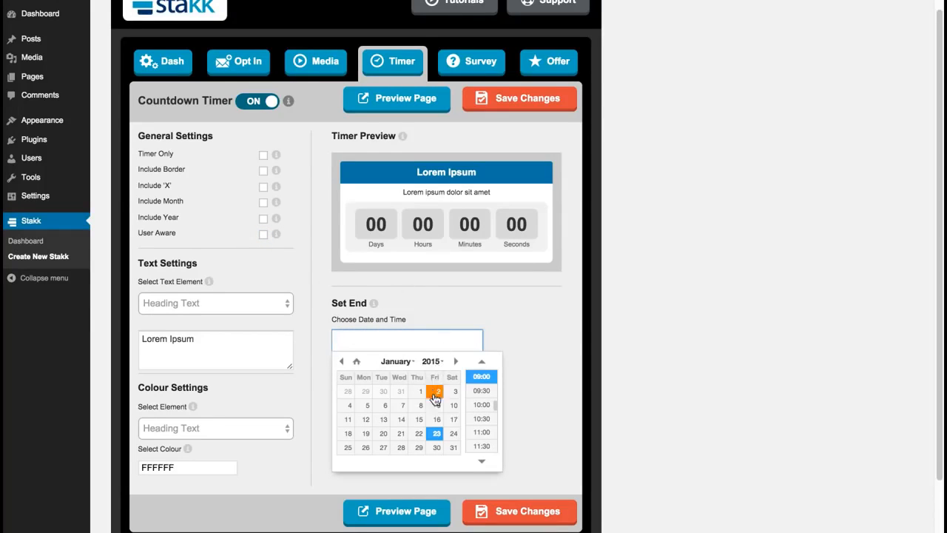
left_click(525, 331)
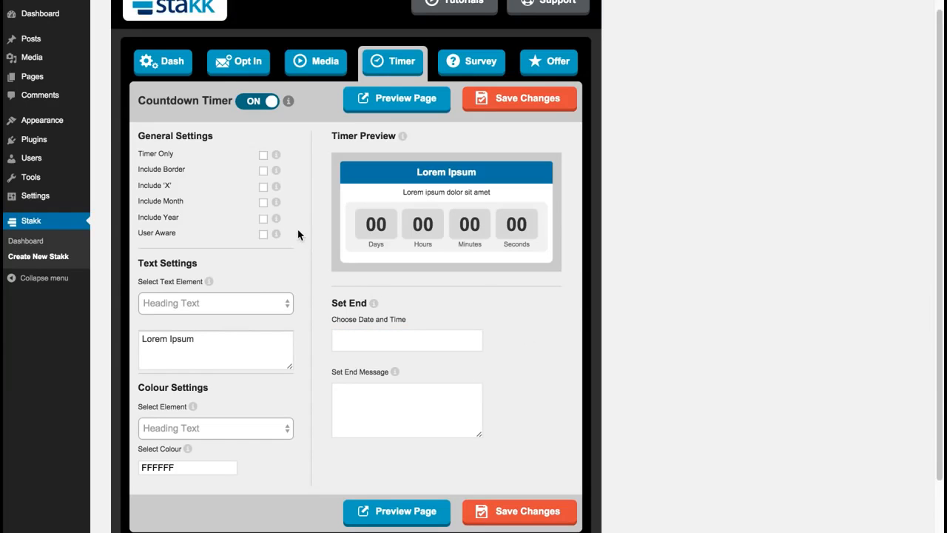
Make the timer User Aware with an end of 3 days, turn on Timer Only, and save the changes.
left_click(263, 234)
left_click(347, 337)
type("3")
left_click(497, 320)
left_click(264, 156)
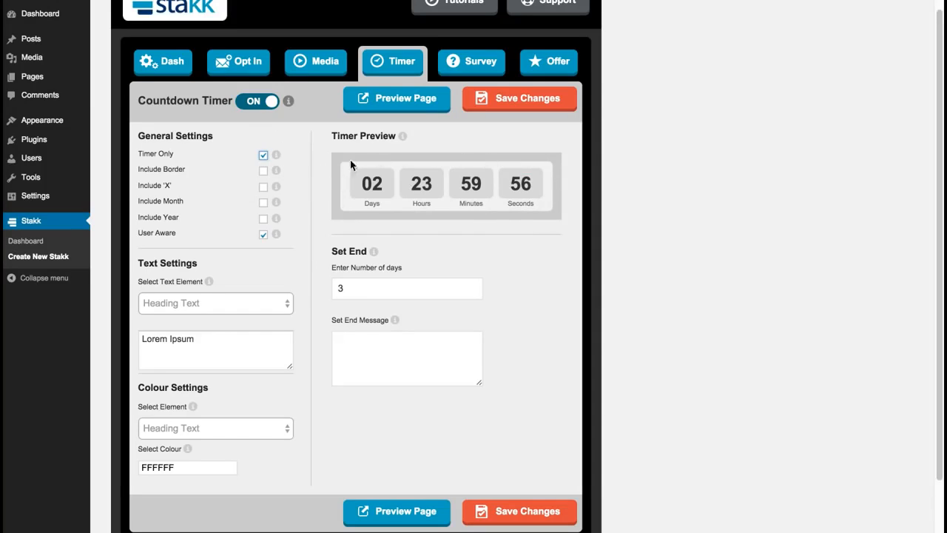
left_click(546, 103)
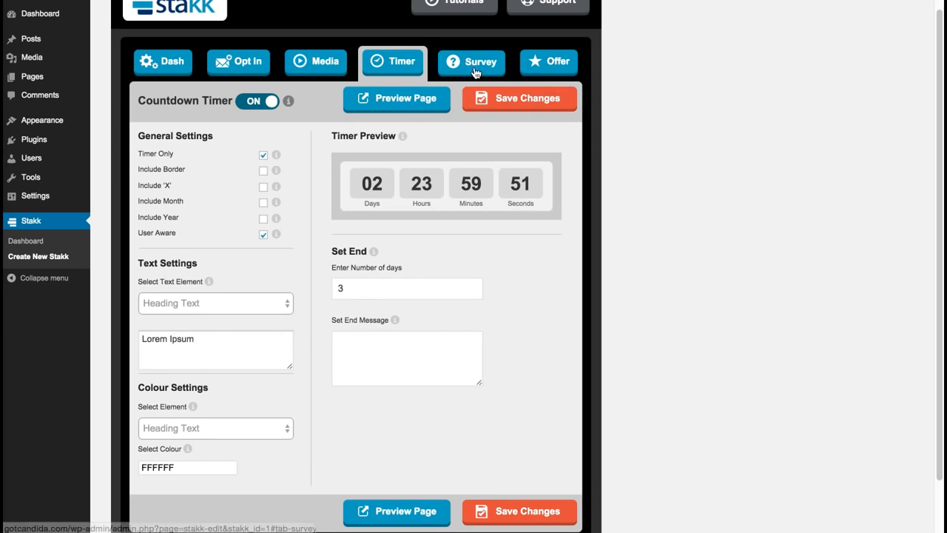
In the Special Offer settings, keep the feature list at 3 items and turn on Trigger Opt In and Include 'X'.
left_click(495, 65)
left_click(561, 68)
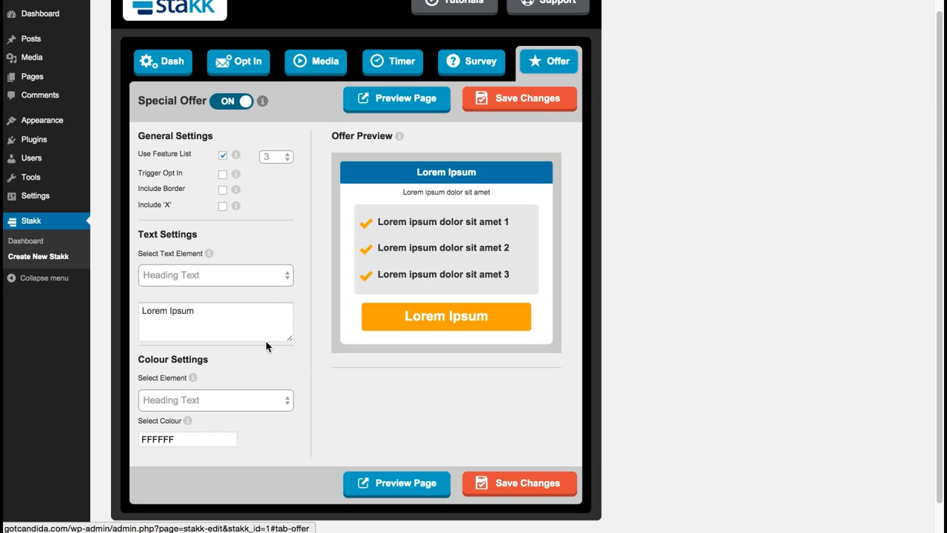
left_click(277, 157)
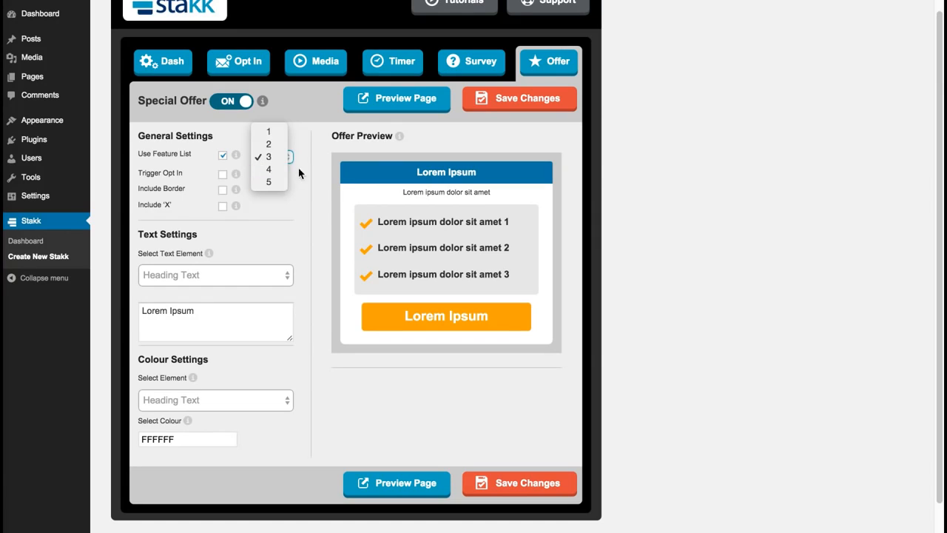
left_click(295, 159)
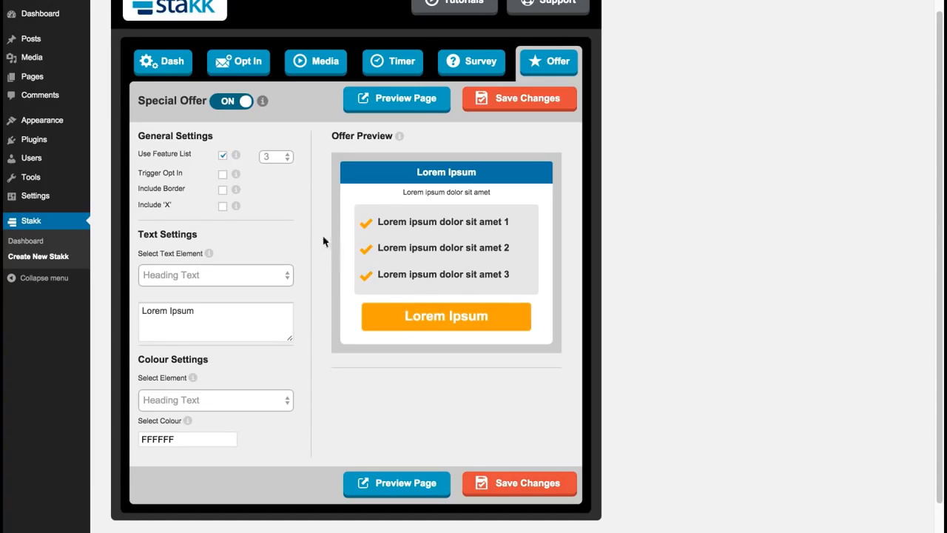
left_click(224, 177)
left_click(223, 206)
Clear the offer's Sub Heading Text so that it is empty.
left_click(225, 277)
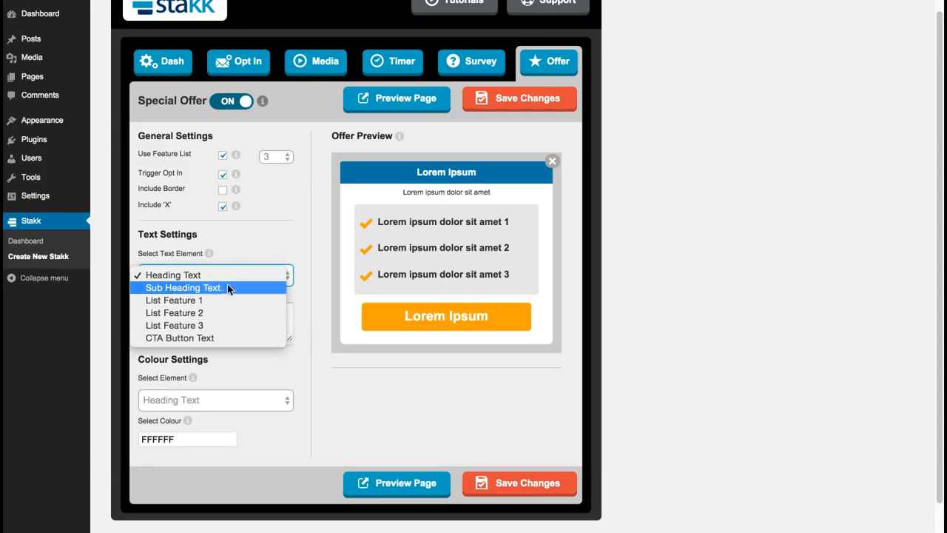
left_click(276, 245)
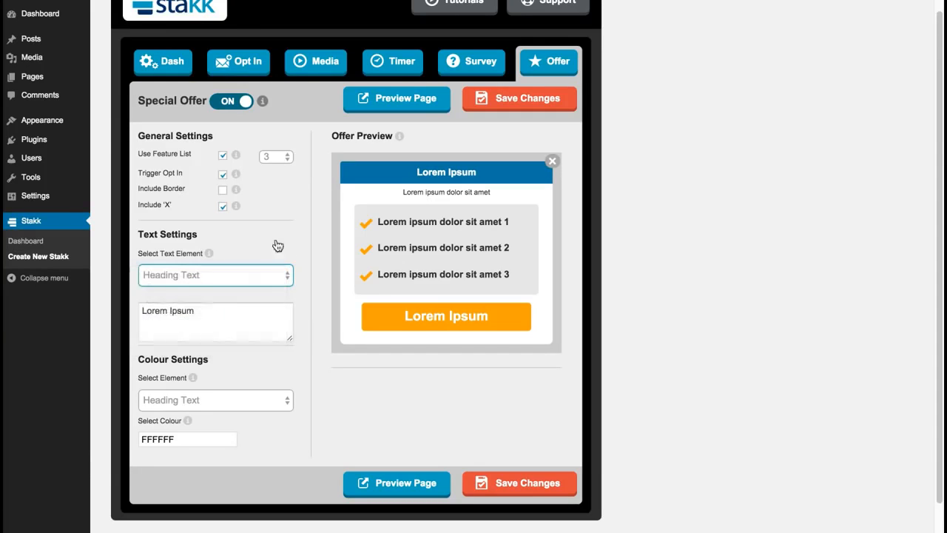
left_click(223, 279)
left_click(220, 290)
left_click(239, 311)
key("super+a")
key("BackSpace")
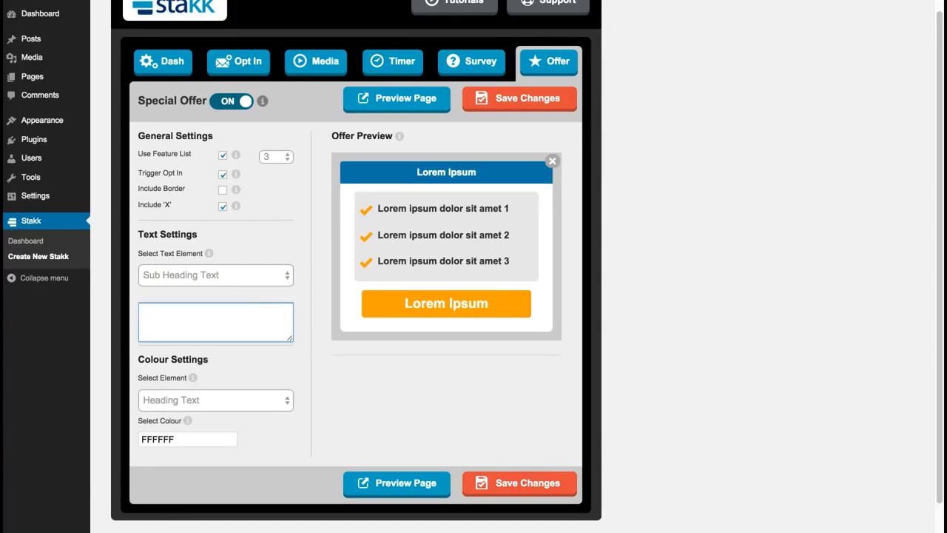
Set the offer's CTA Button Text to "Click Here..".
left_click(229, 276)
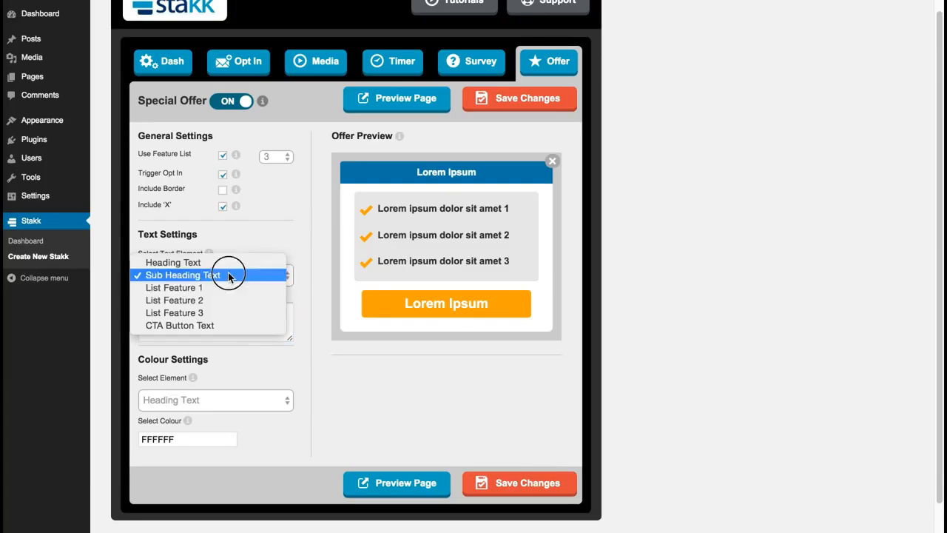
left_click(218, 326)
left_click_drag(214, 318, 137, 308)
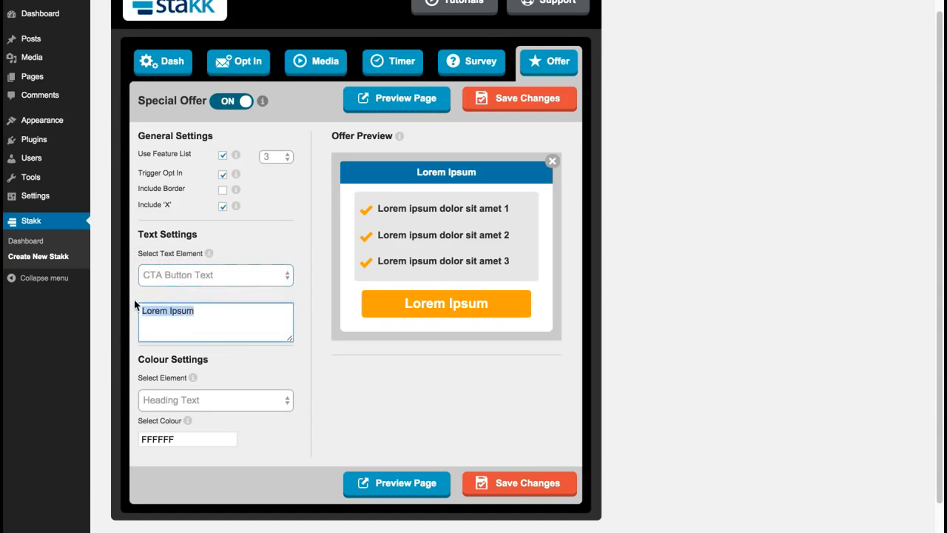
type("Click h")
key("BackSpace")
type("Here..")
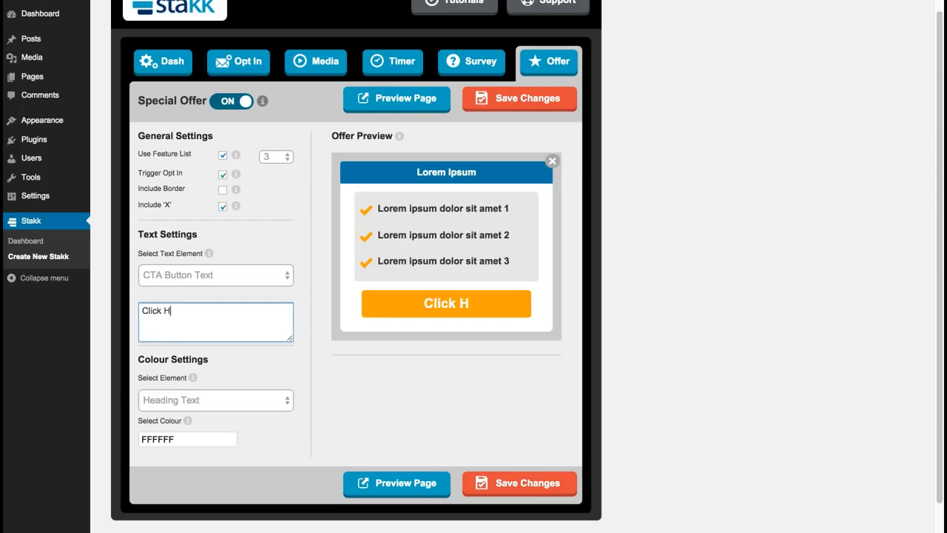
left_click(306, 258)
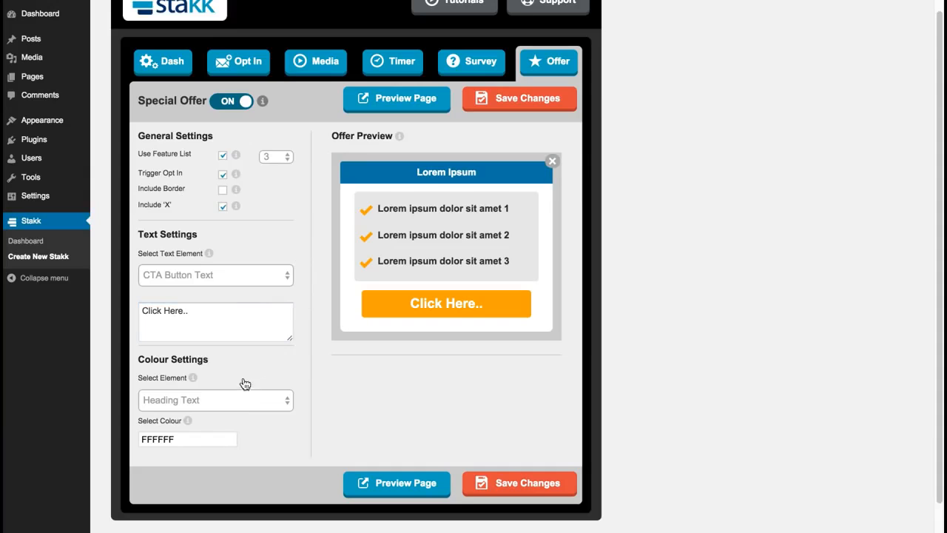
Set the offer's Heading Background colour to dark blue 004059.
left_click(217, 403)
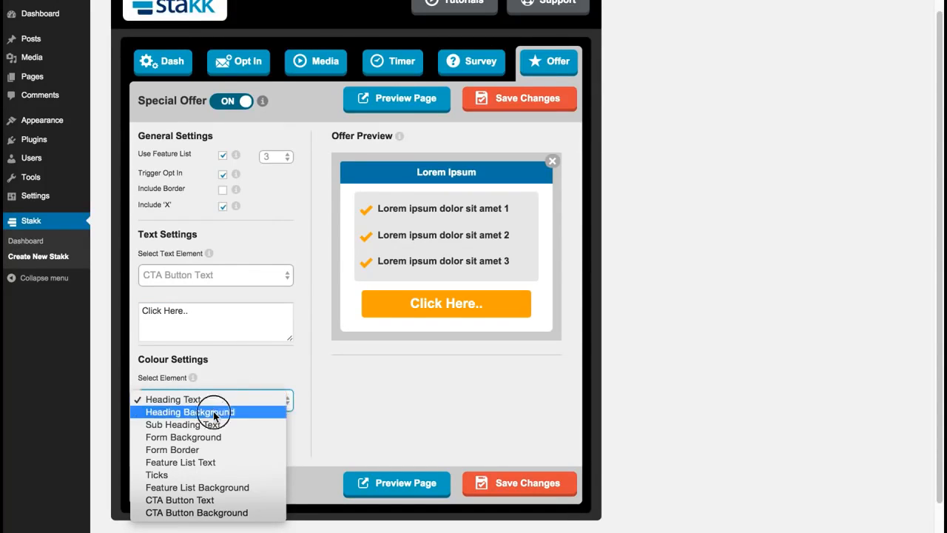
left_click(214, 412)
left_click(202, 447)
left_click_drag(254, 490, 252, 507)
left_click(244, 428)
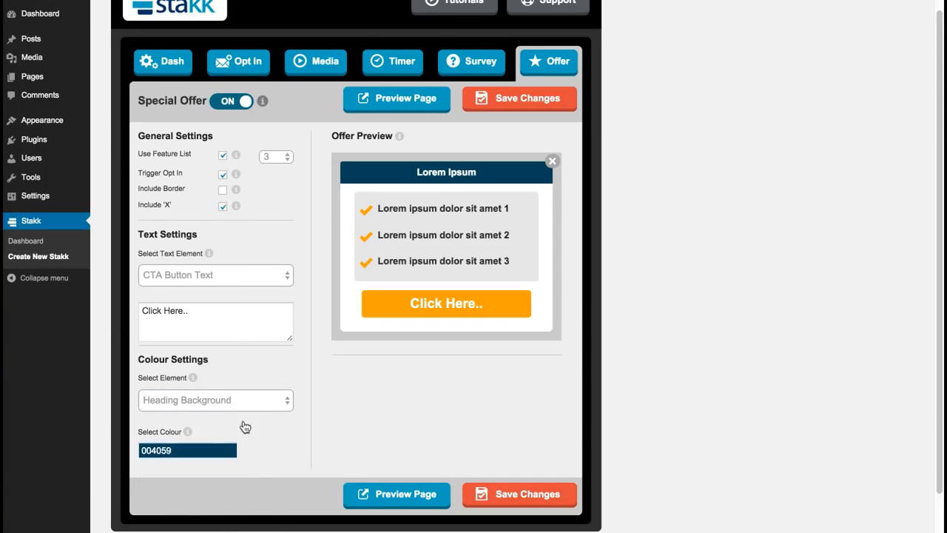
Set the offer's Form Background colour to dark grey 303030 and save the changes.
left_click(222, 399)
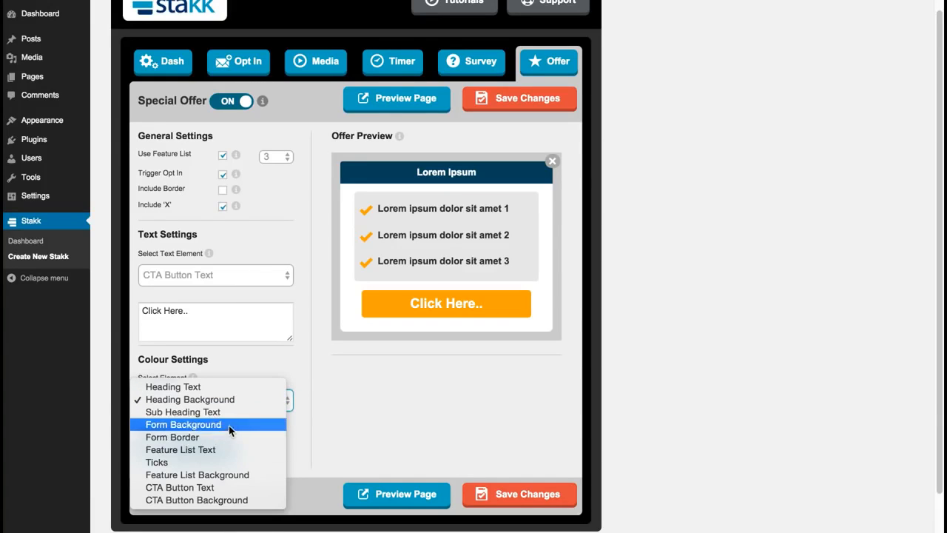
left_click(229, 425)
left_click(211, 451)
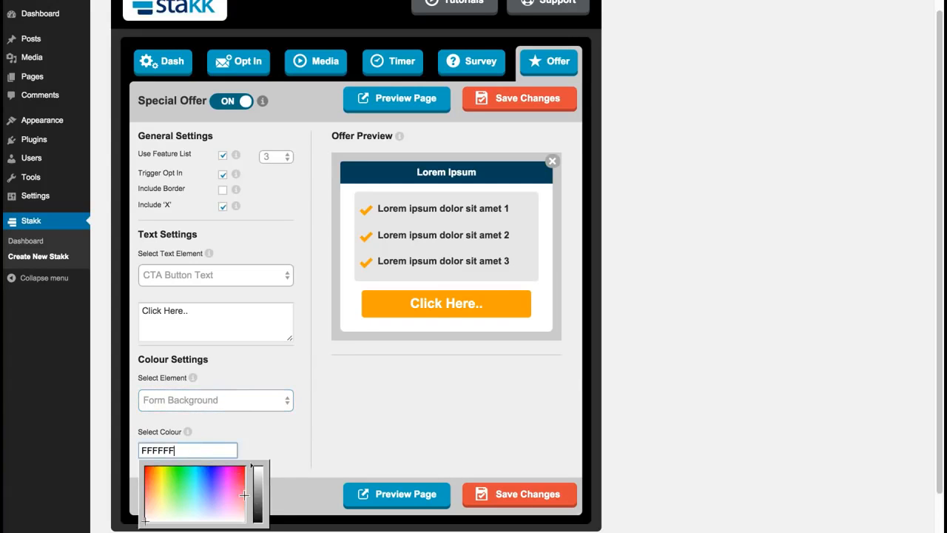
left_click_drag(258, 509, 259, 512)
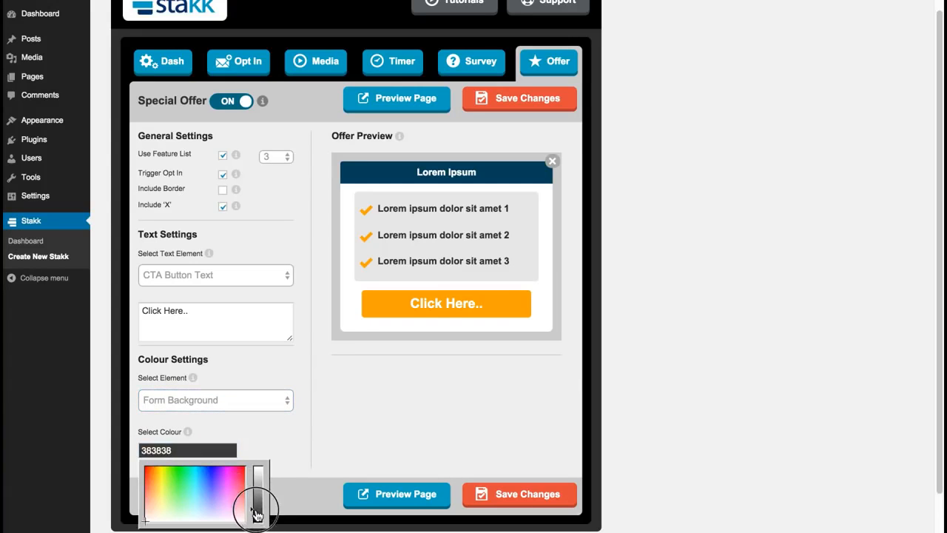
left_click(284, 432)
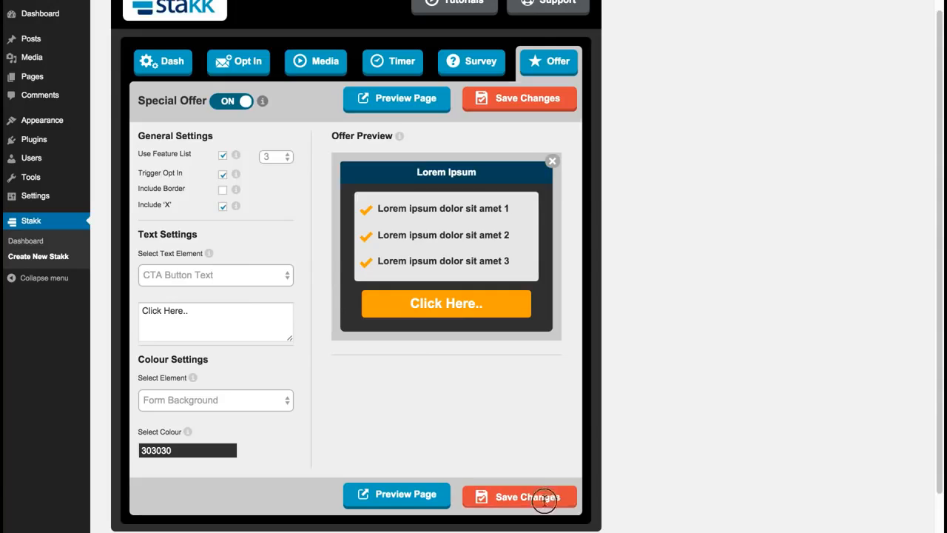
left_click(545, 495)
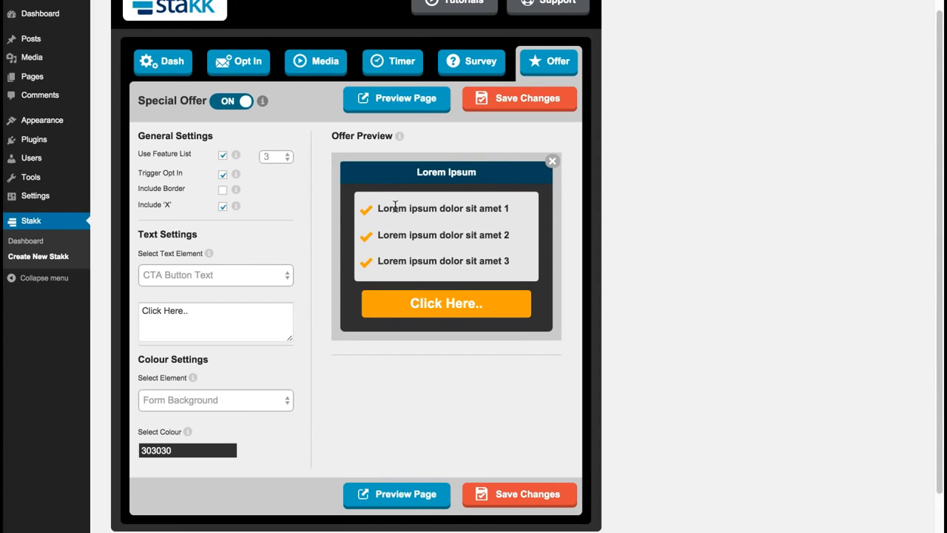
Try the Use Your Own Form Code option in the Opt In settings, and switch it back off.
left_click(243, 64)
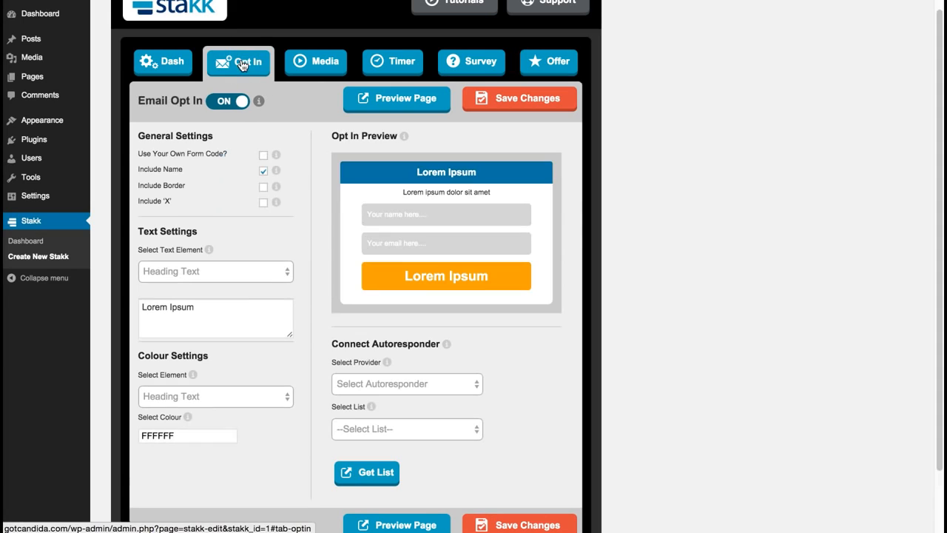
left_click(264, 157)
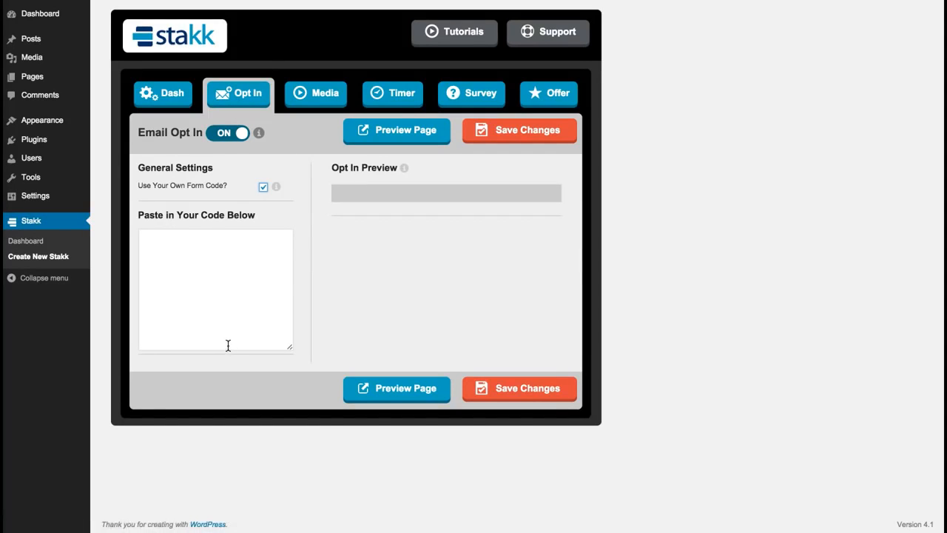
left_click(264, 187)
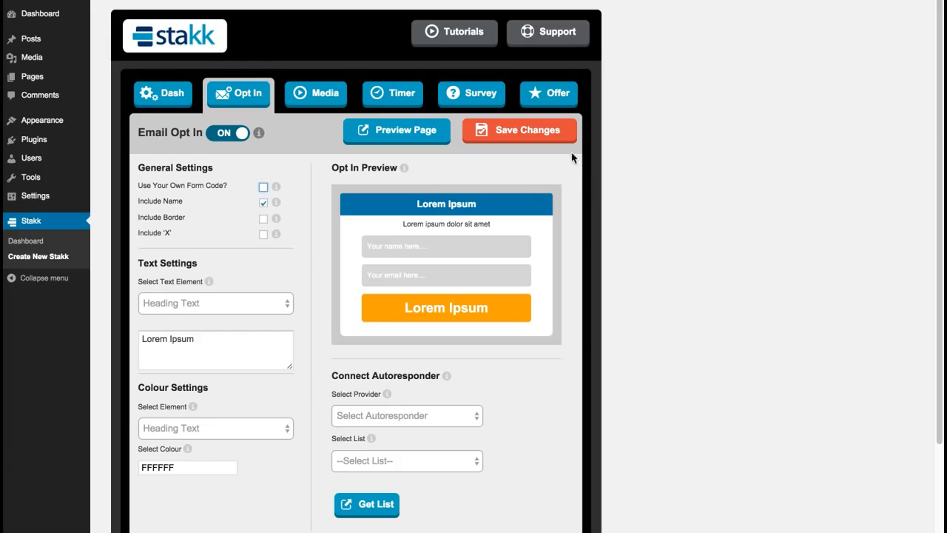
Try Include Border on the opt-in form and switch it back off, and turn on Include 'X'.
scroll(925, 148, "down", 3)
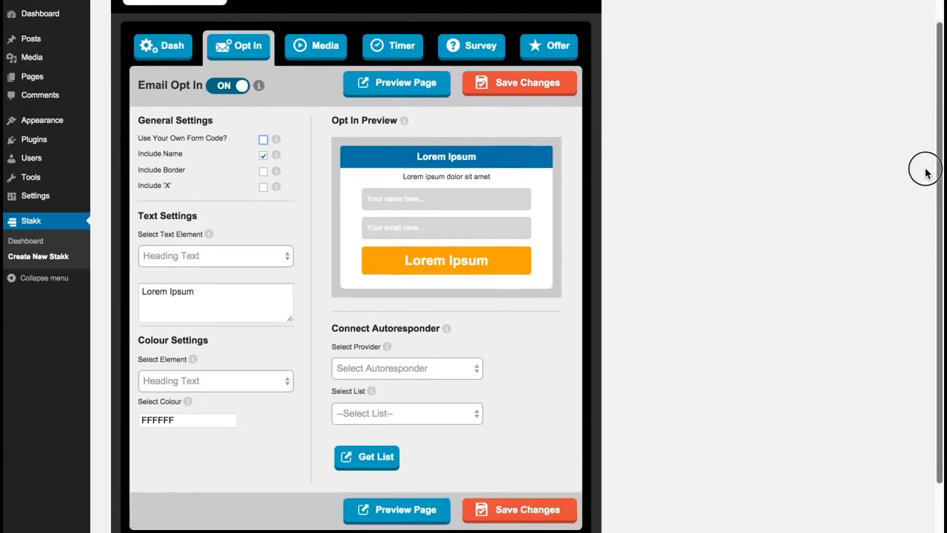
left_click(263, 162)
left_click(264, 163)
left_click(264, 177)
left_click(264, 178)
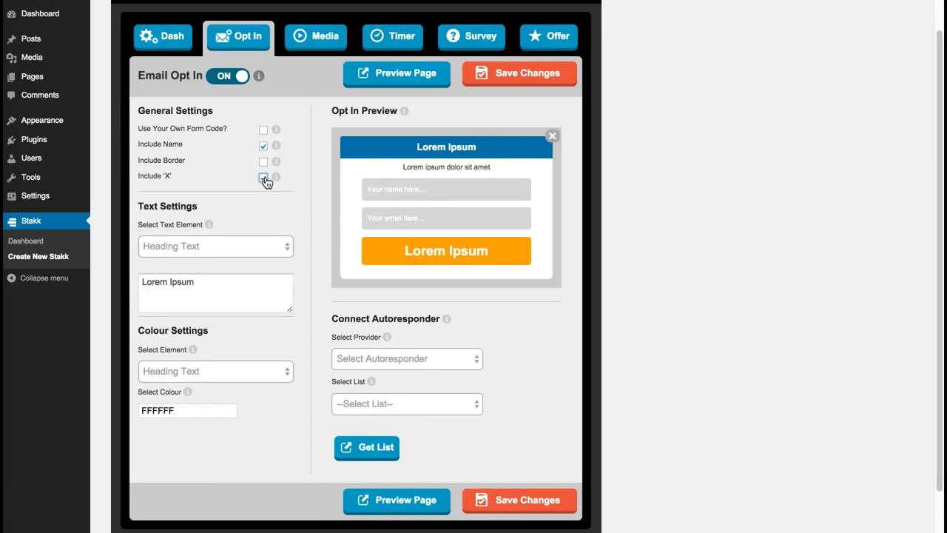
left_click(263, 179)
Look through the Media and Timer settings and return to the Opt In settings.
left_click(328, 40)
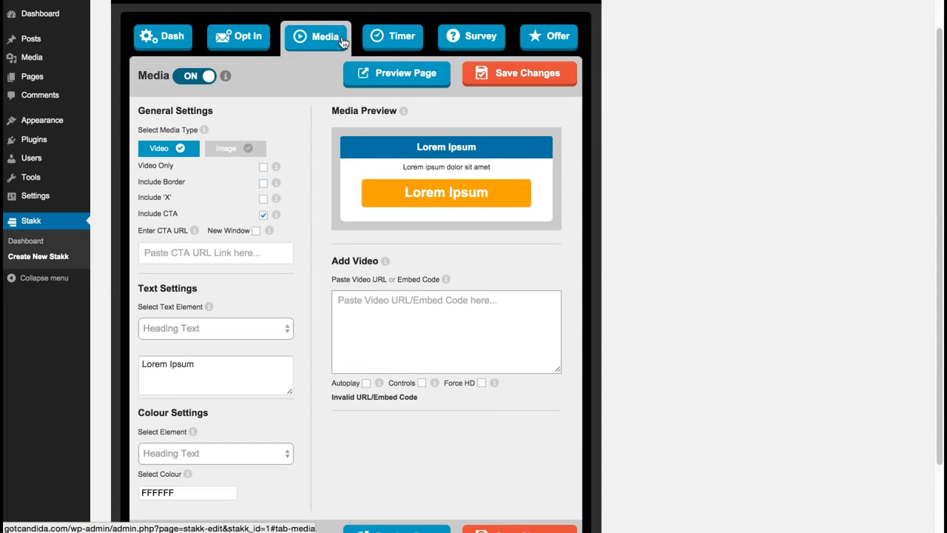
left_click(392, 37)
left_click(304, 37)
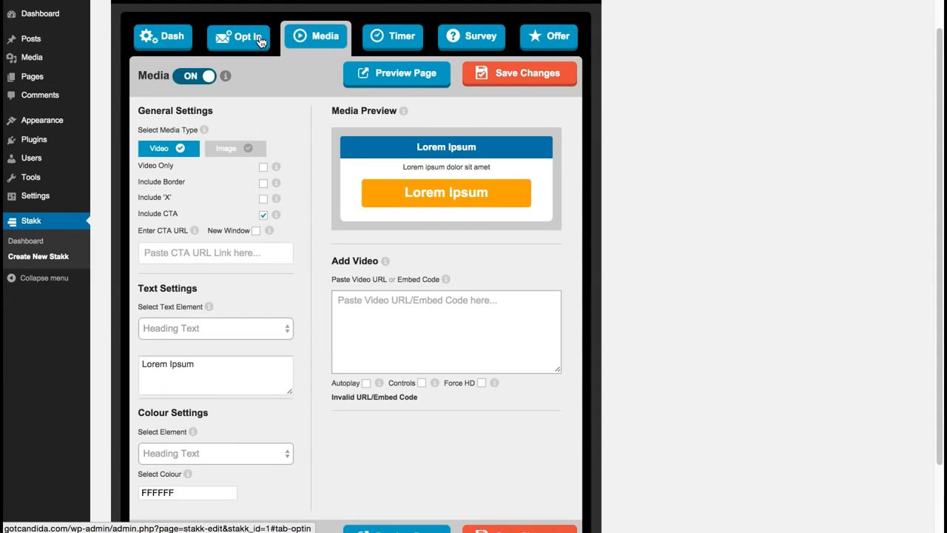
left_click(256, 41)
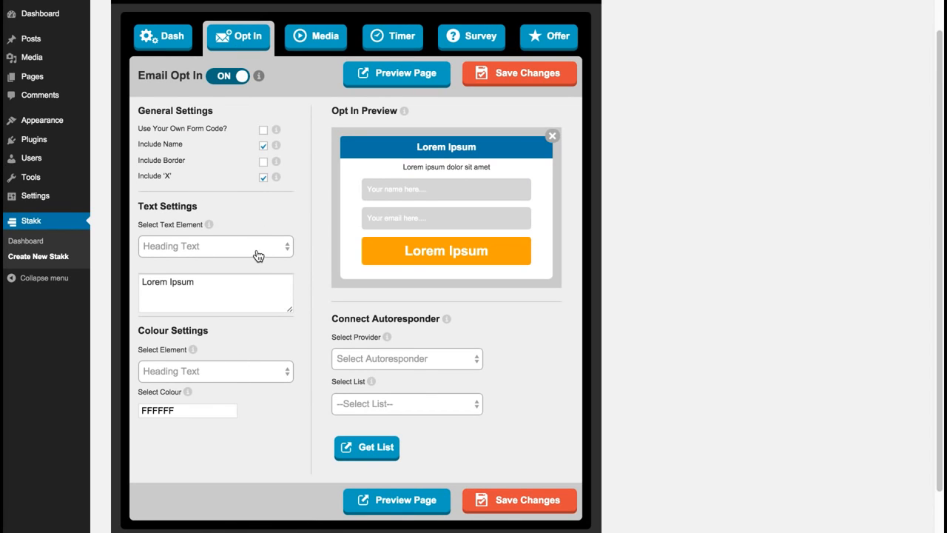
Set the opt-in form's Button Text to "Get Instant Access!".
left_click(228, 249)
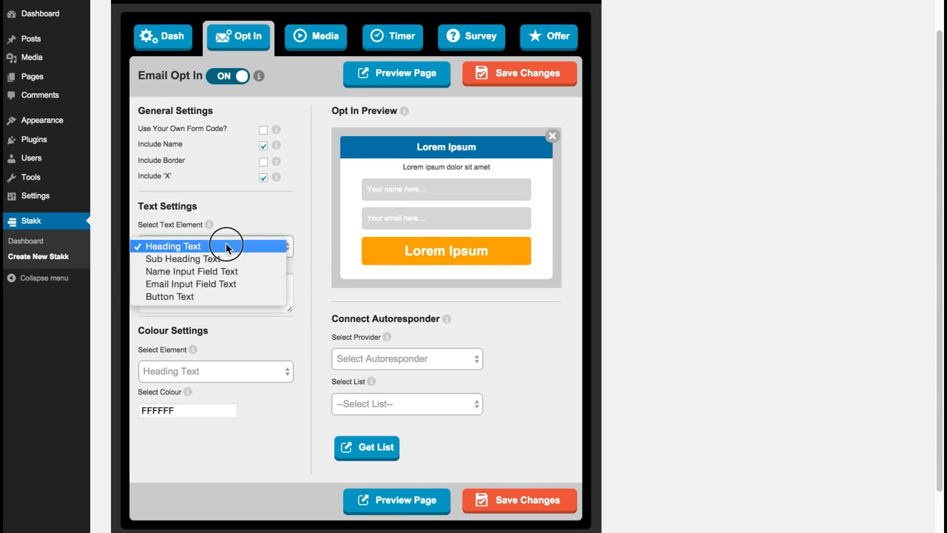
left_click(208, 296)
left_click_drag(207, 284, 123, 284)
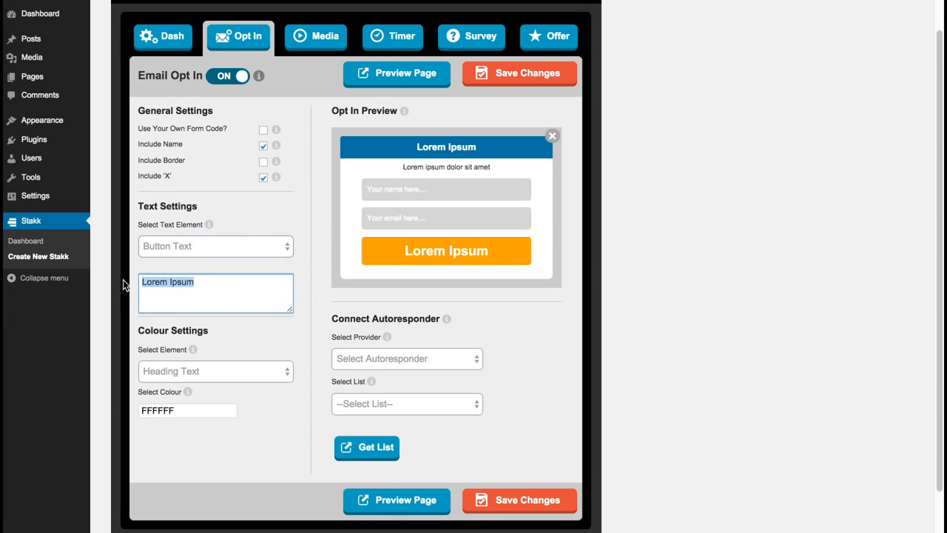
type("Get Insta")
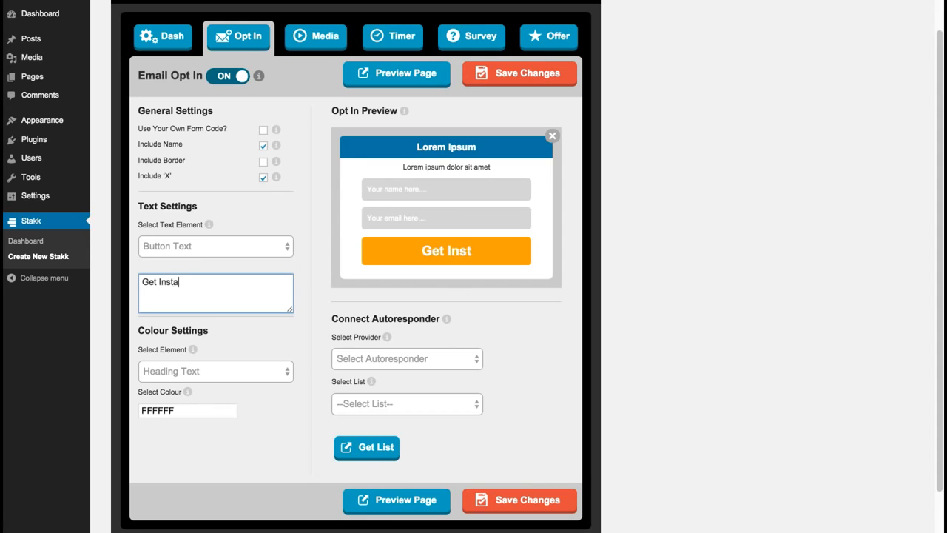
type("nt Access!")
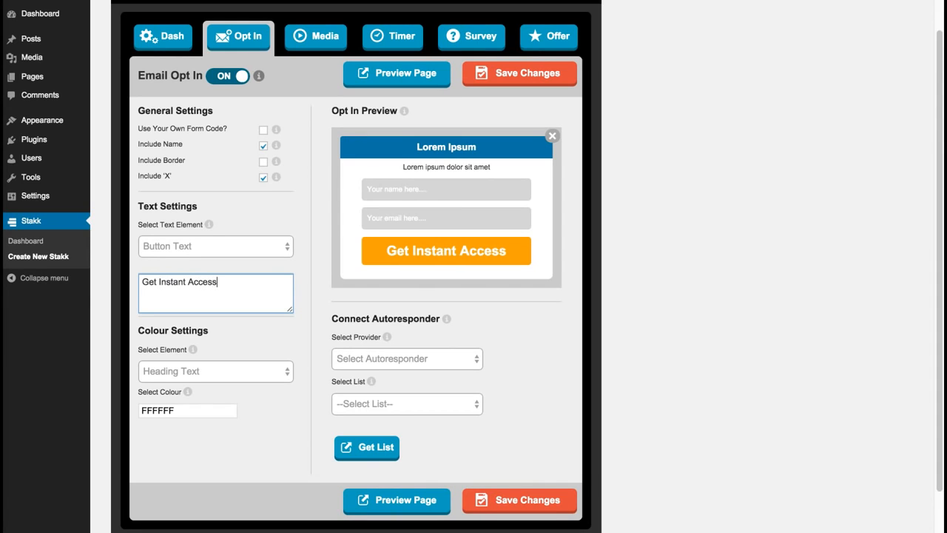
left_click(265, 339)
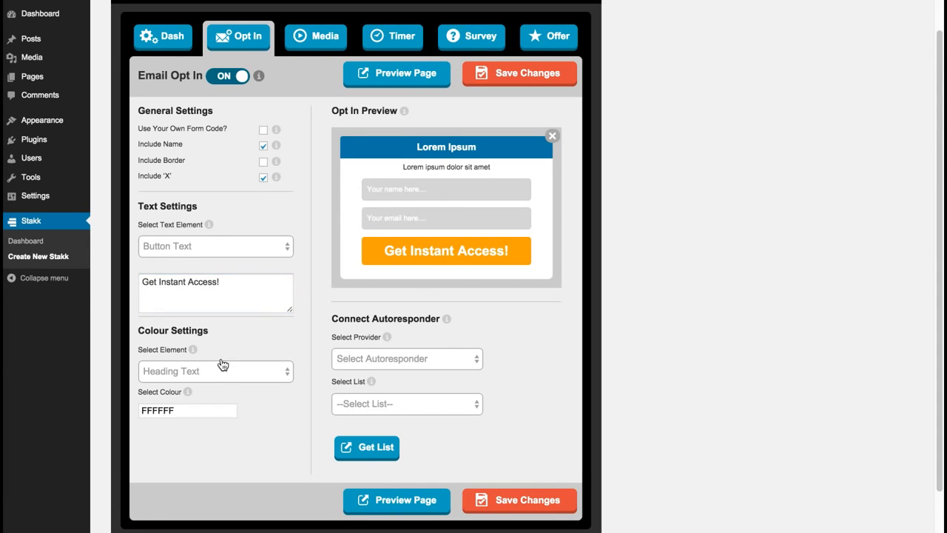
Set the opt-in form's Heading Background colour to dark blue 002838.
left_click(220, 370)
left_click(222, 383)
left_click(216, 422)
left_click_drag(256, 455, 256, 484)
left_click(250, 414)
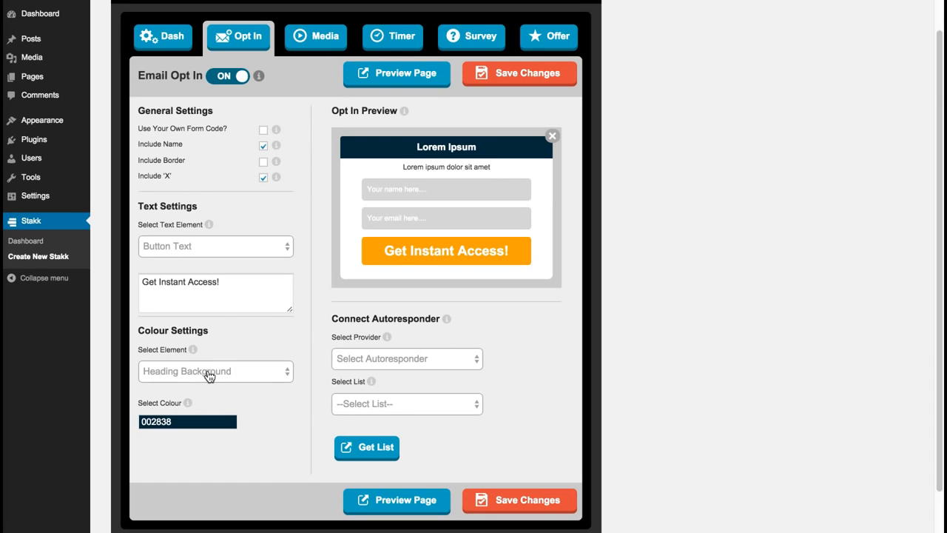
Set the opt-in form's Form Background colour to dark grey 3D3D3D.
left_click(211, 373)
left_click(209, 397)
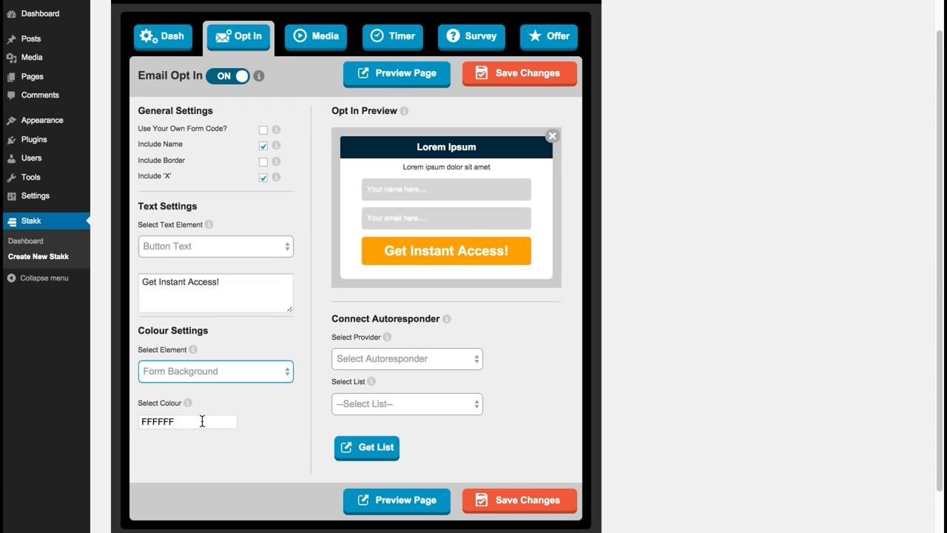
left_click(203, 421)
left_click_drag(255, 465, 256, 488)
left_click(285, 414)
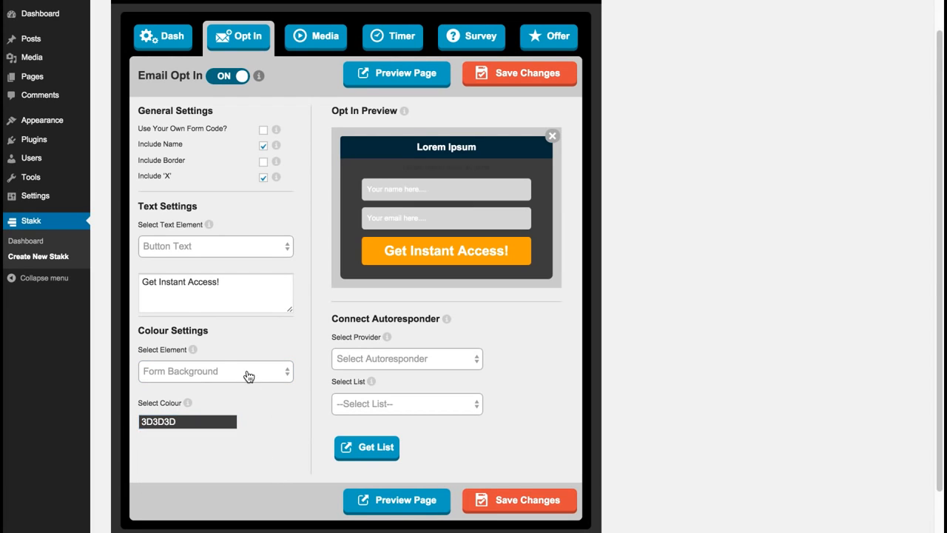
Lighten the opt-in form's Heading Background colour to blue 005B80.
left_click(238, 371)
left_click(236, 346)
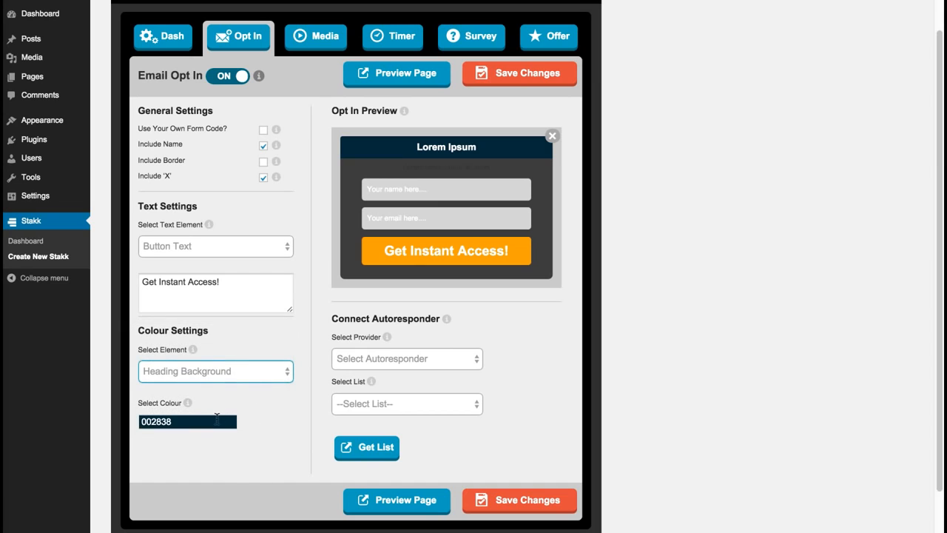
left_click(218, 421)
left_click_drag(255, 481, 256, 465)
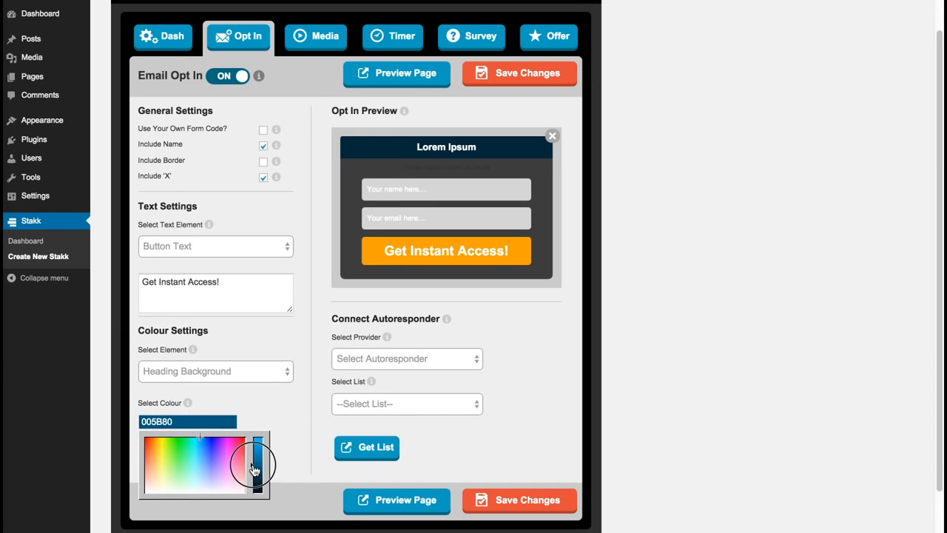
left_click(280, 416)
Clear the opt-in form's Sub Heading Text and turn off Include Name.
left_click(224, 246)
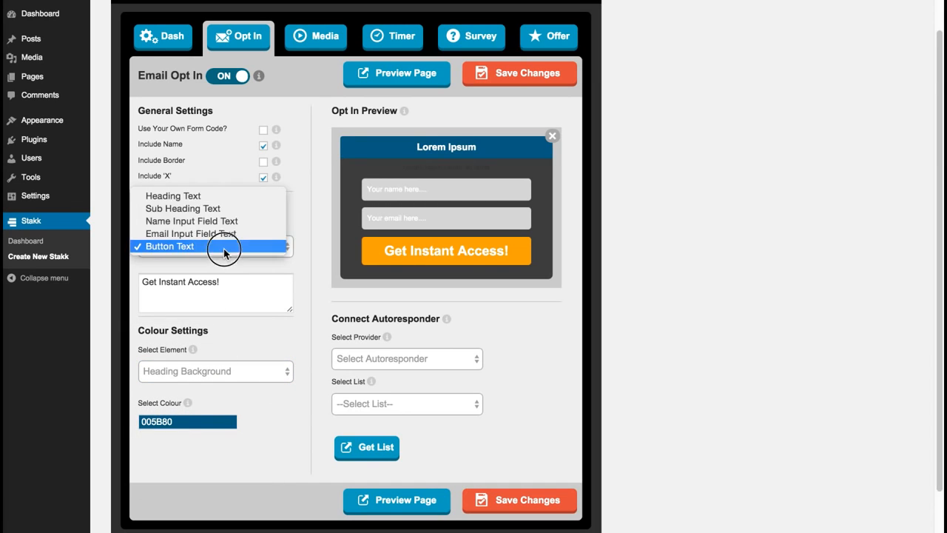
left_click(182, 208)
left_click_drag(258, 286, 124, 277)
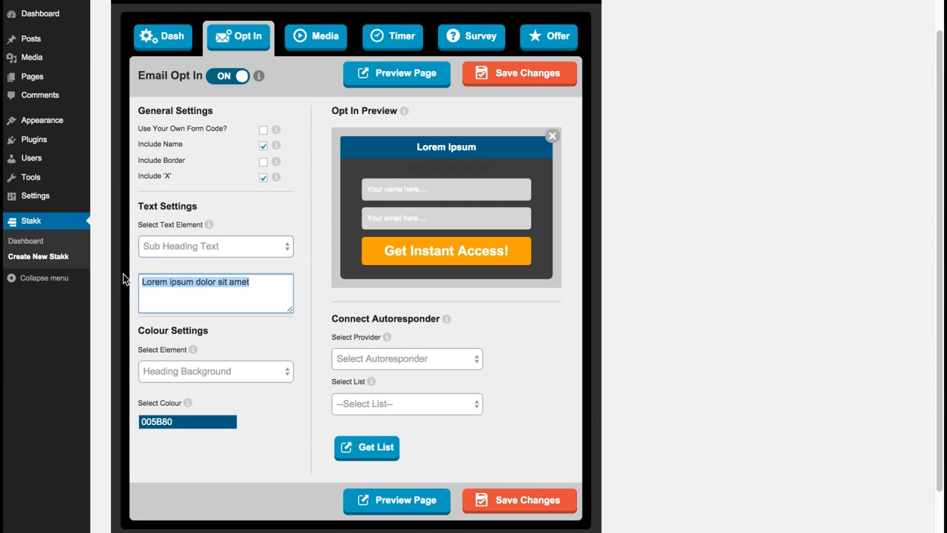
key("BackSpace")
left_click(272, 429)
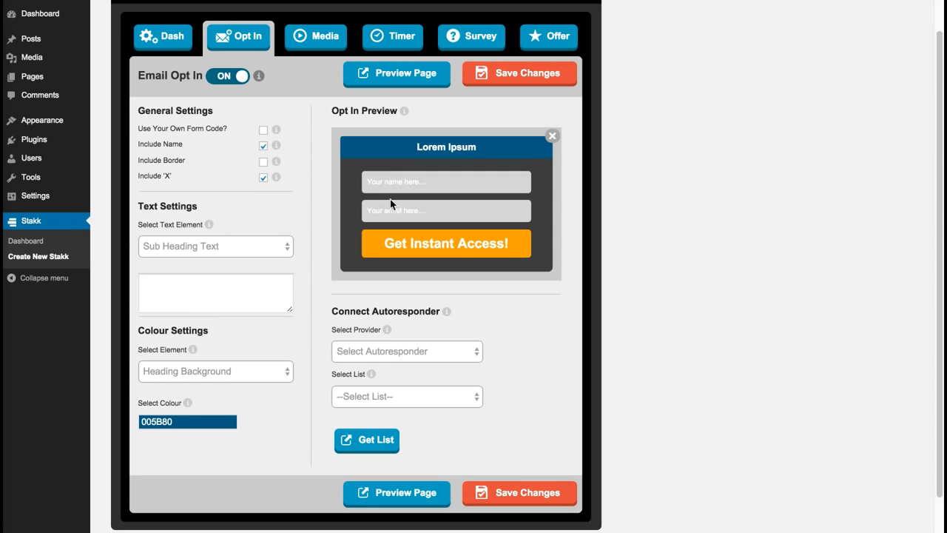
left_click(264, 147)
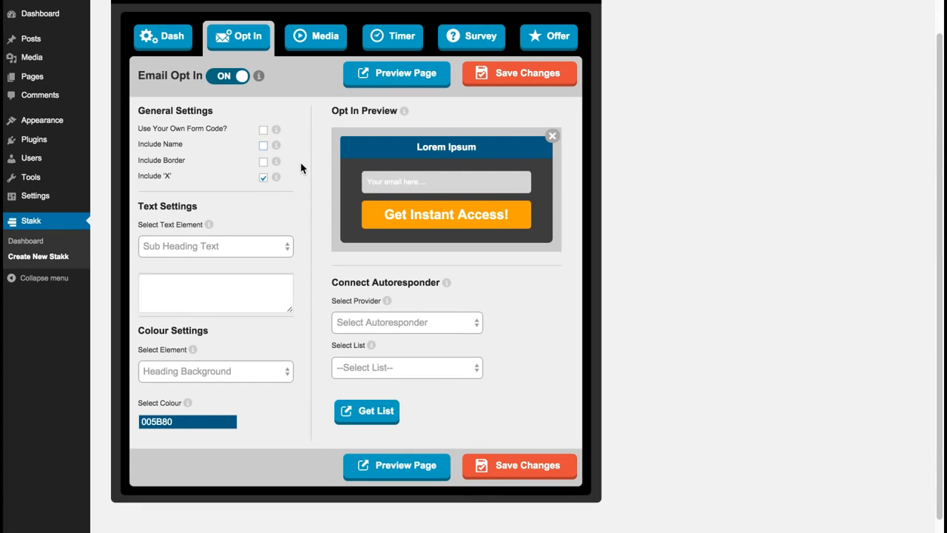
Look through the available autoresponder providers for the opt-in form without choosing one.
left_click(472, 323)
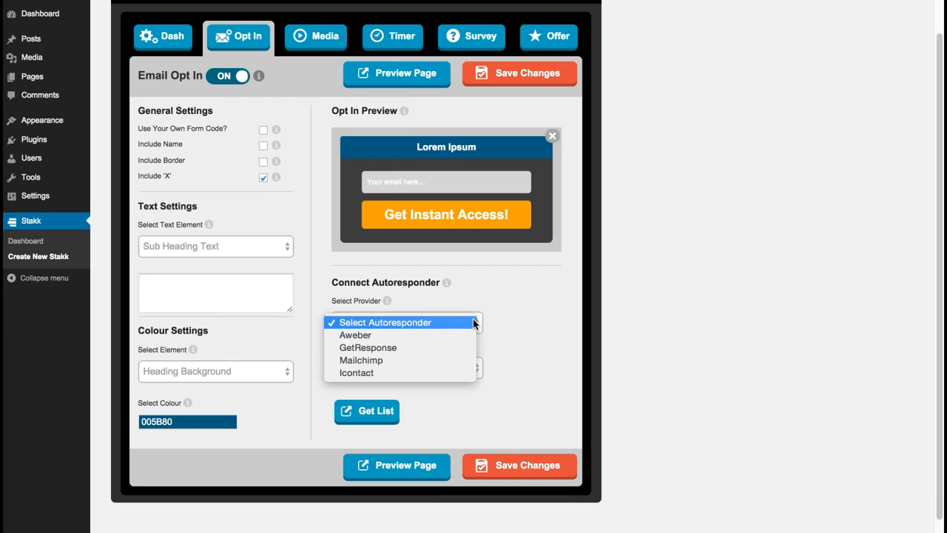
left_click(548, 317)
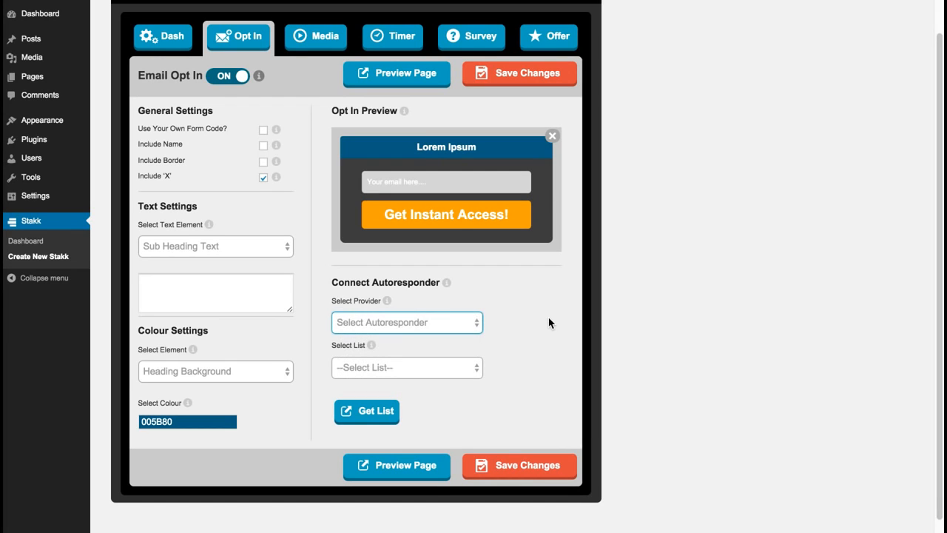
left_click(513, 302)
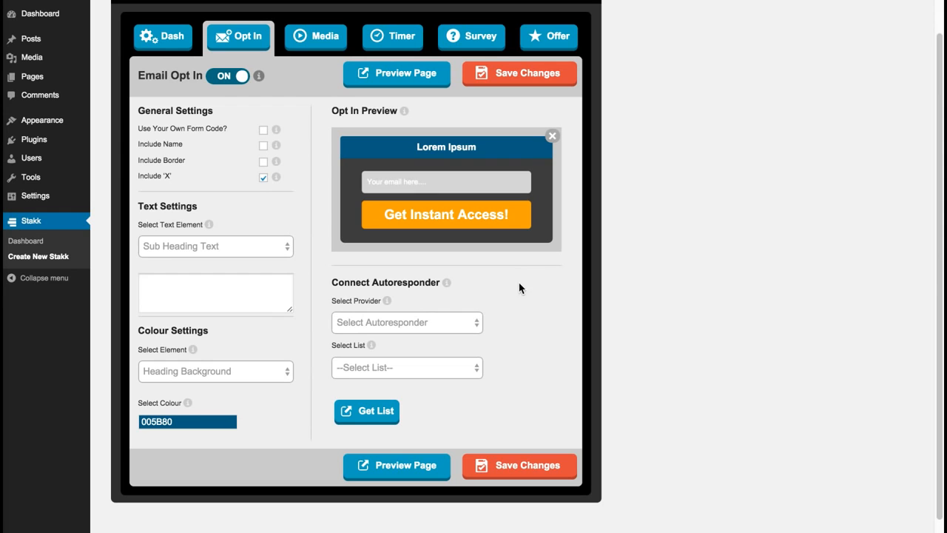
Save the opt-in changes, preview the page and trigger the opt-in form from the offer, then return to the editor.
left_click(515, 465)
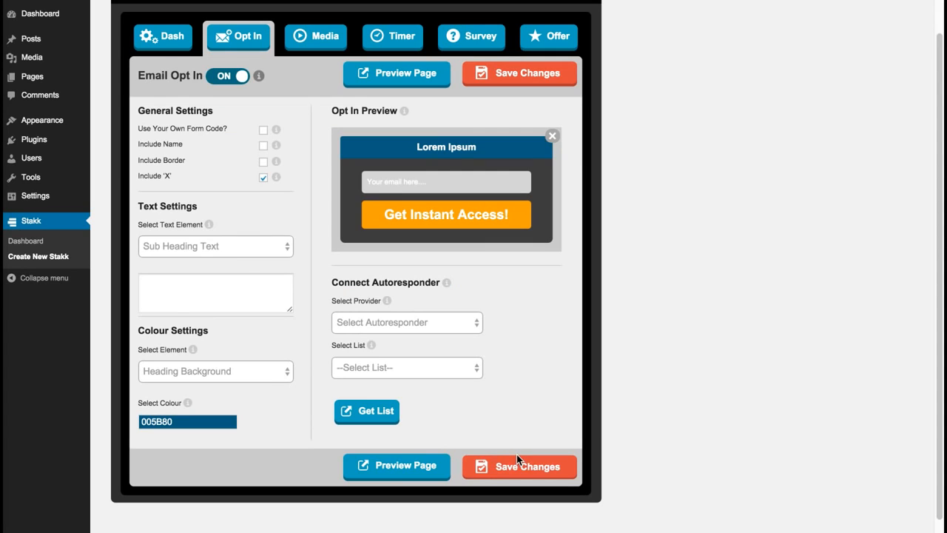
left_click(417, 466)
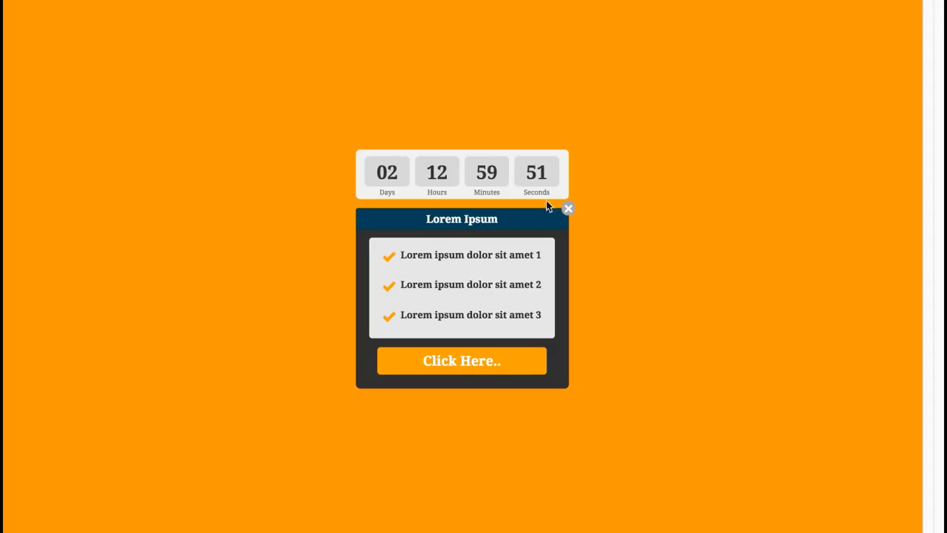
left_click(468, 365)
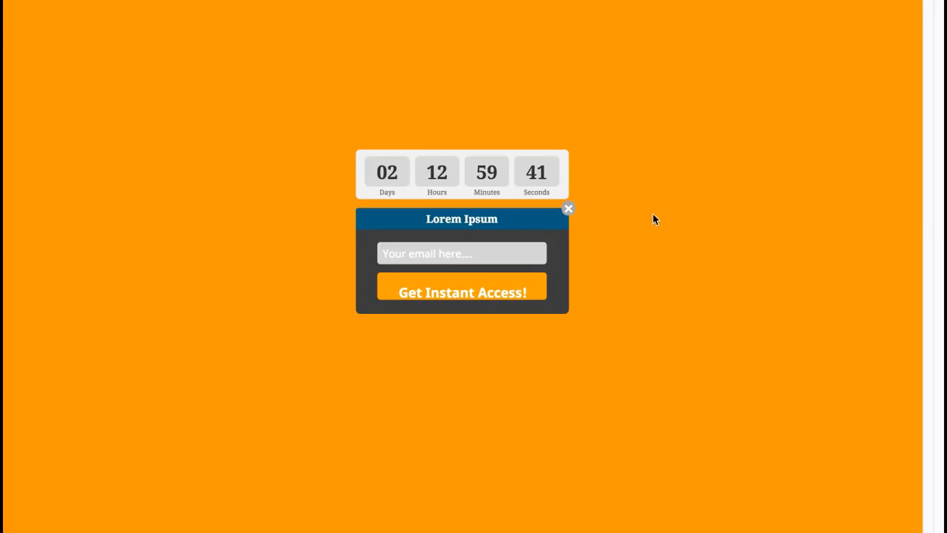
left_click(686, 147)
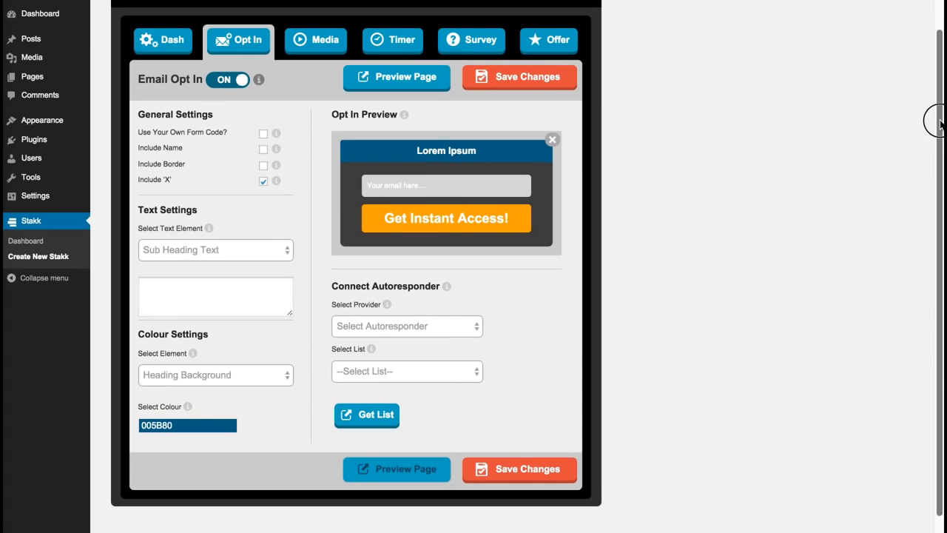
Set the Page Animation to None in the Stakk Dashboard settings.
left_click(182, 41)
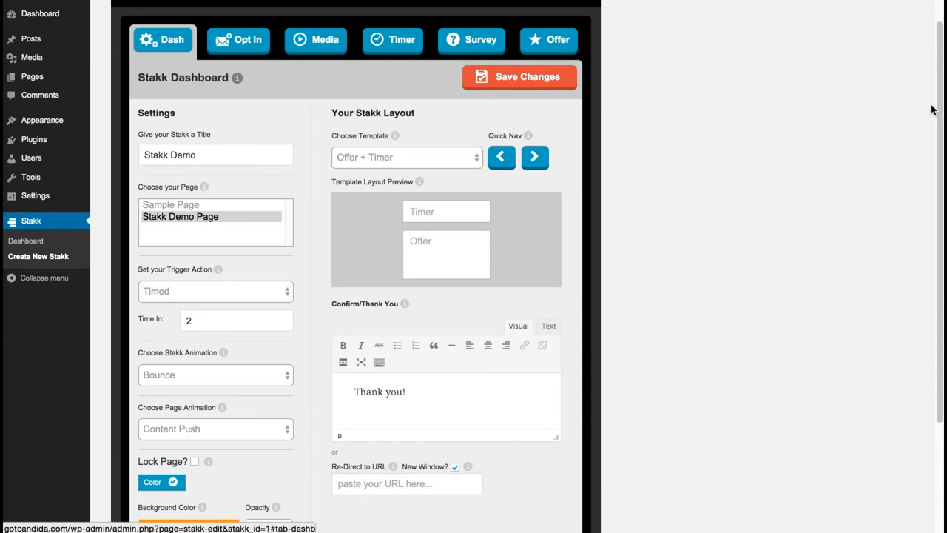
left_click_drag(938, 94, 860, 155)
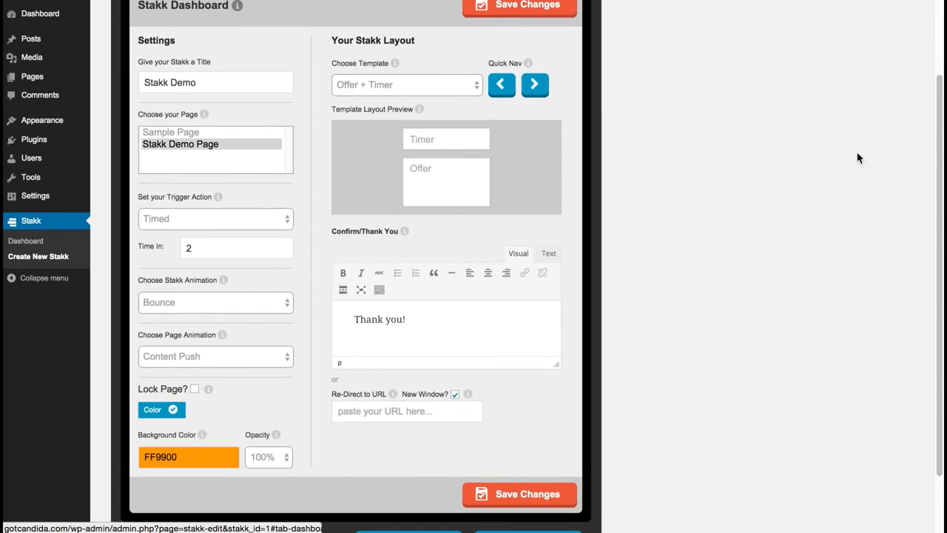
left_click(197, 355)
left_click(197, 306)
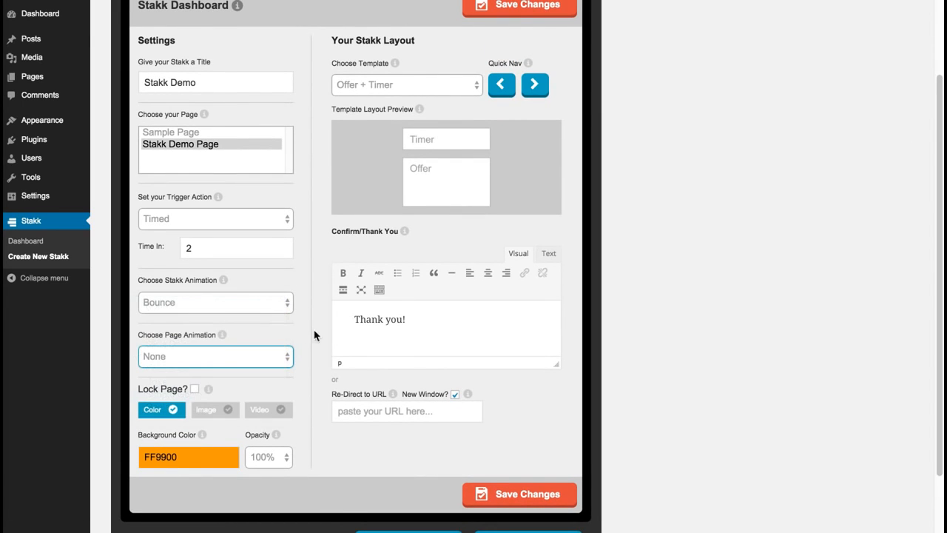
Switch the page background to Image and paste the URL of city-HD-BG.jpg as the background image.
scroll(931, 282, "down", 3)
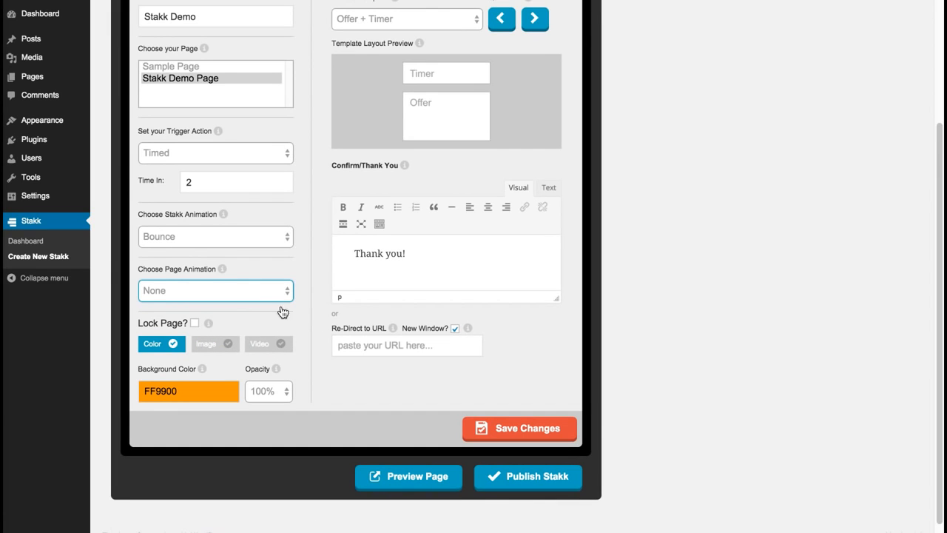
left_click(209, 344)
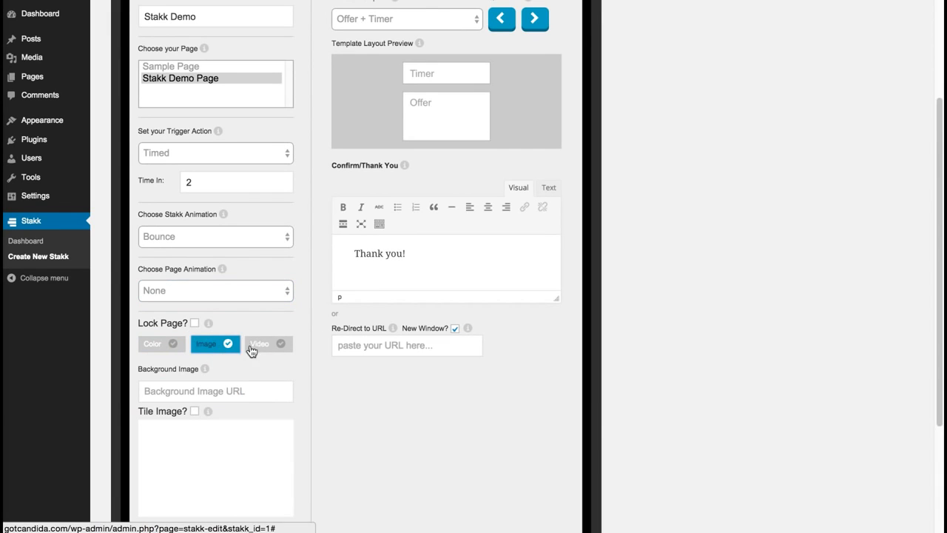
left_click_drag(933, 186, 924, 248)
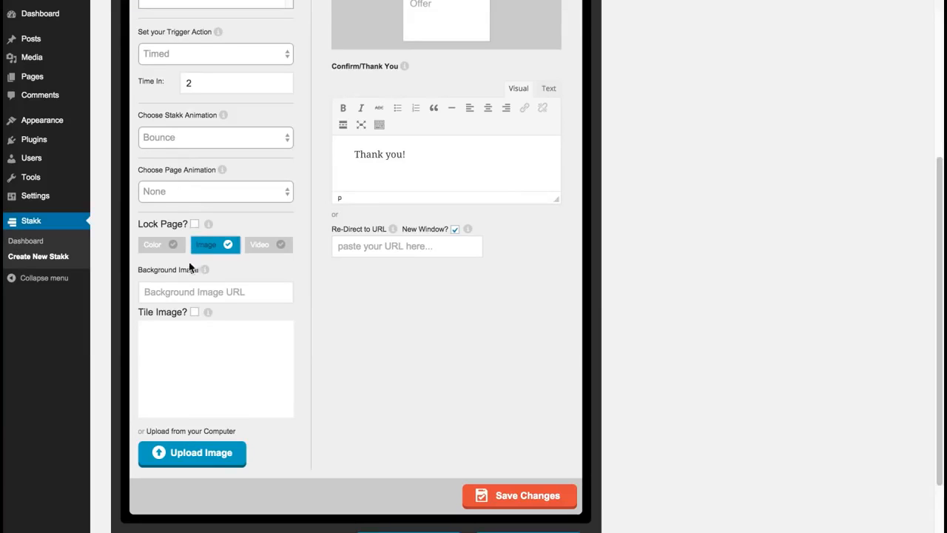
left_click(199, 293)
key("super+v")
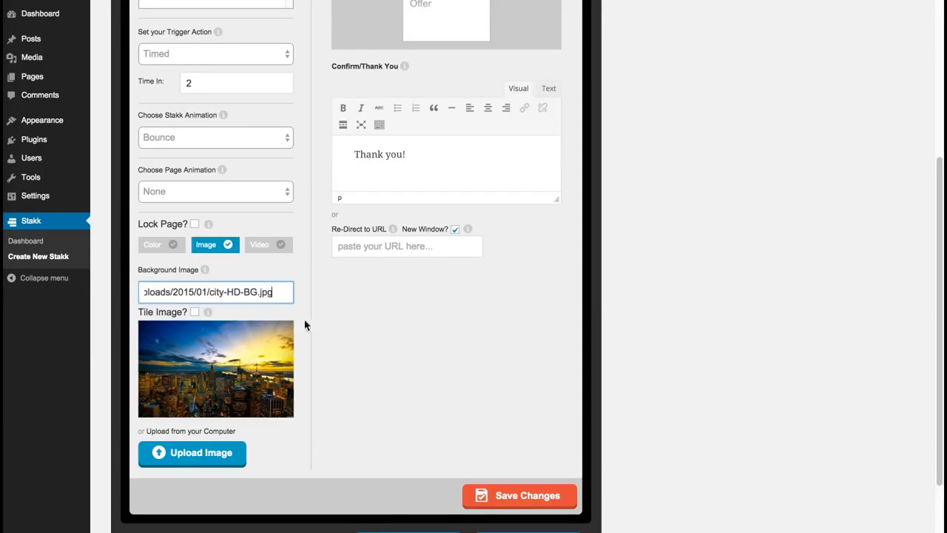
left_click(352, 333)
Save the changes and preview the page with the image background.
left_click(532, 495)
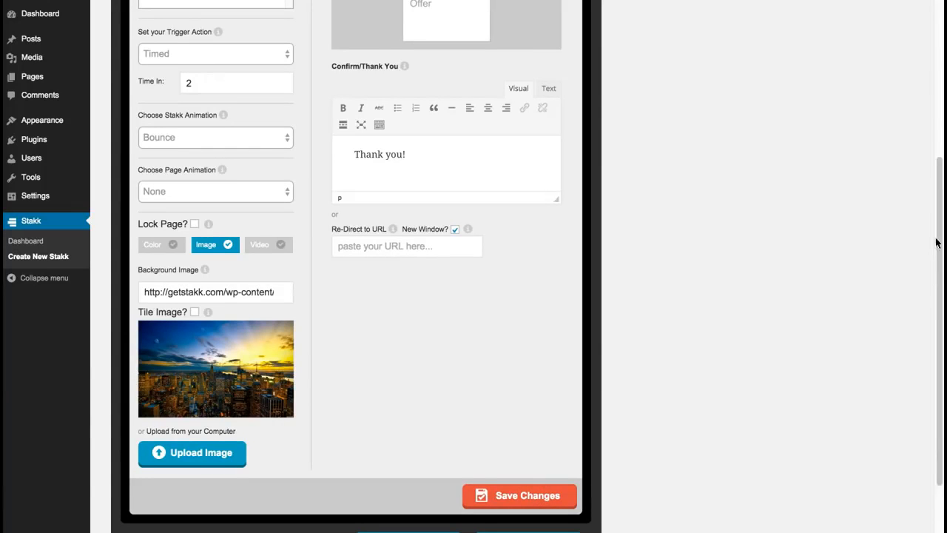
scroll(934, 244, "down", 2)
left_click(434, 486)
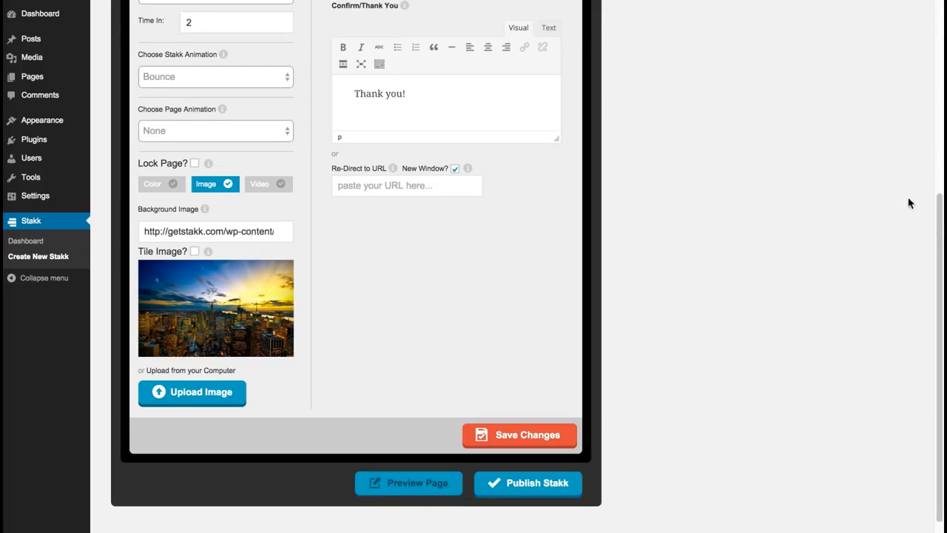
mouse_move(937, 207)
left_mouse_down()
mouse_move(938, 222)
mouse_move(933, 205)
left_mouse_up()
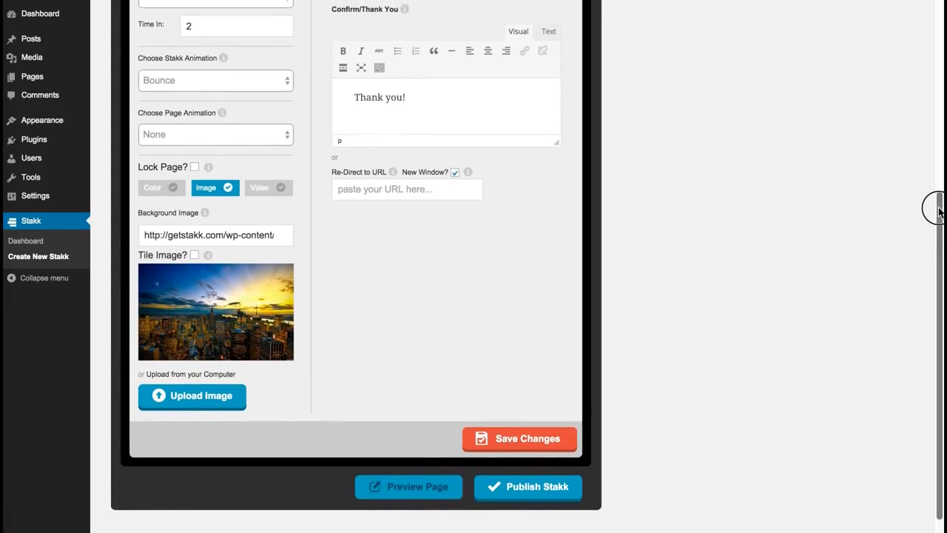
left_click(265, 186)
left_click(233, 289)
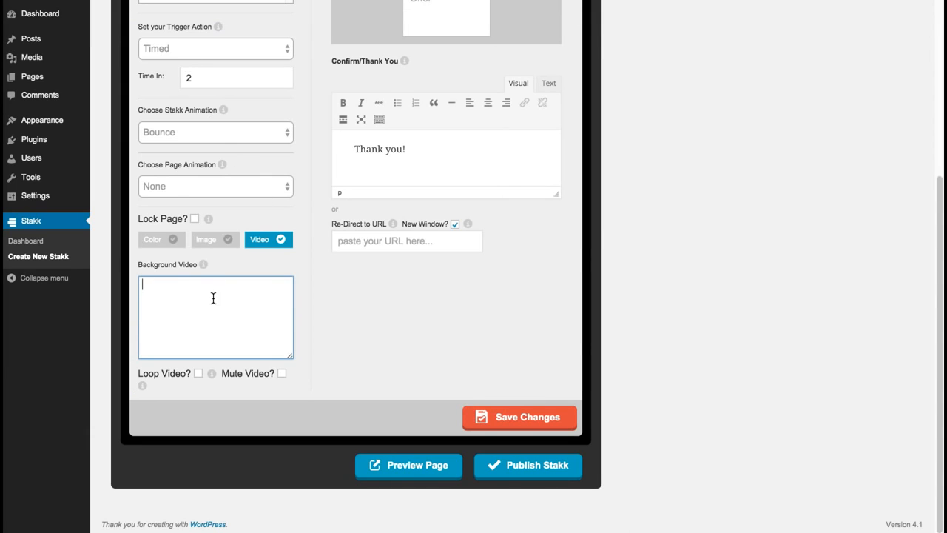
type("https://www.youtube.com/watch?v=DSLgAsrcpGQ")
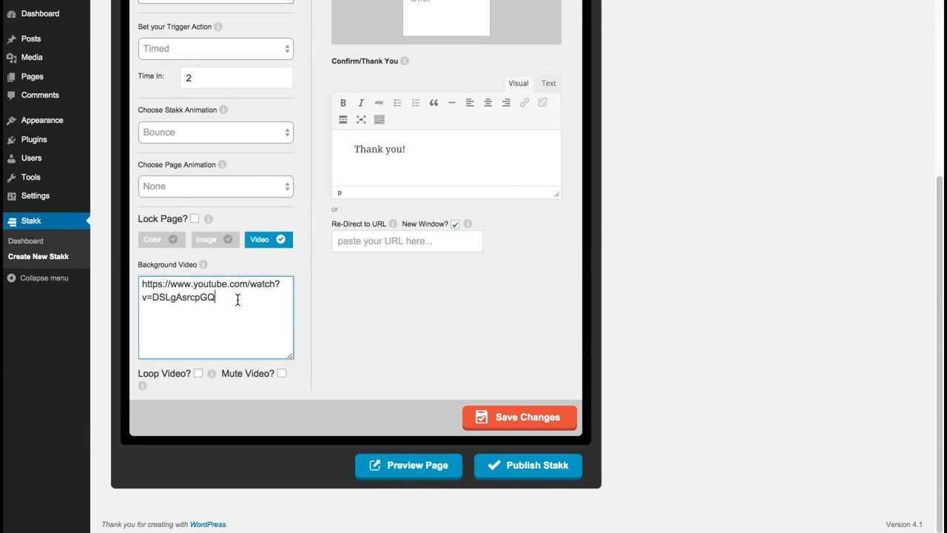
left_click(301, 277)
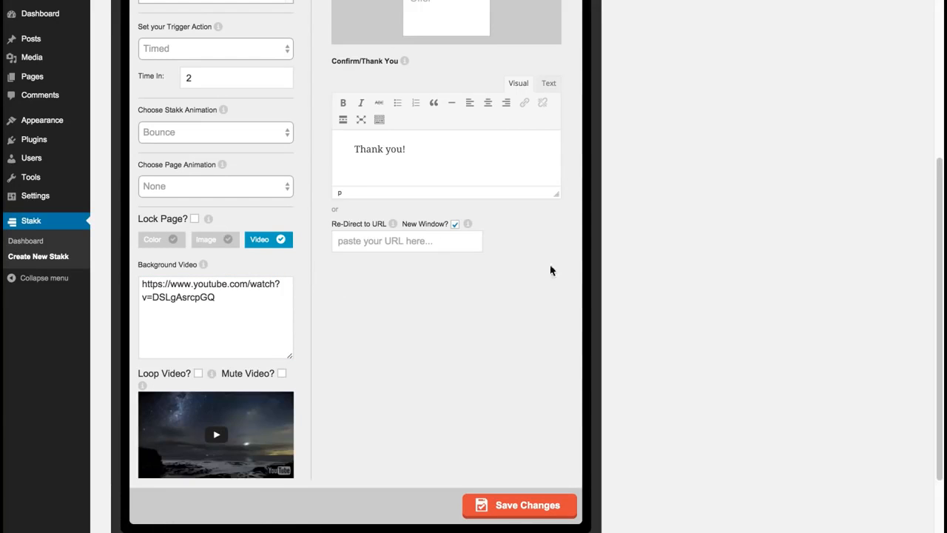
left_click(551, 506)
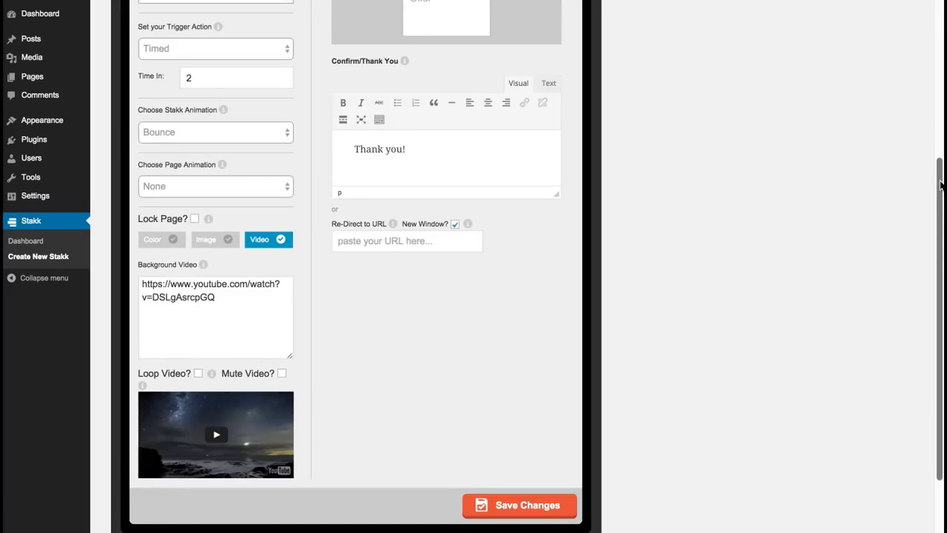
Set the countdown timer's Timer Background colour to dark grey 404040.
scroll(940, 178, "up", 10)
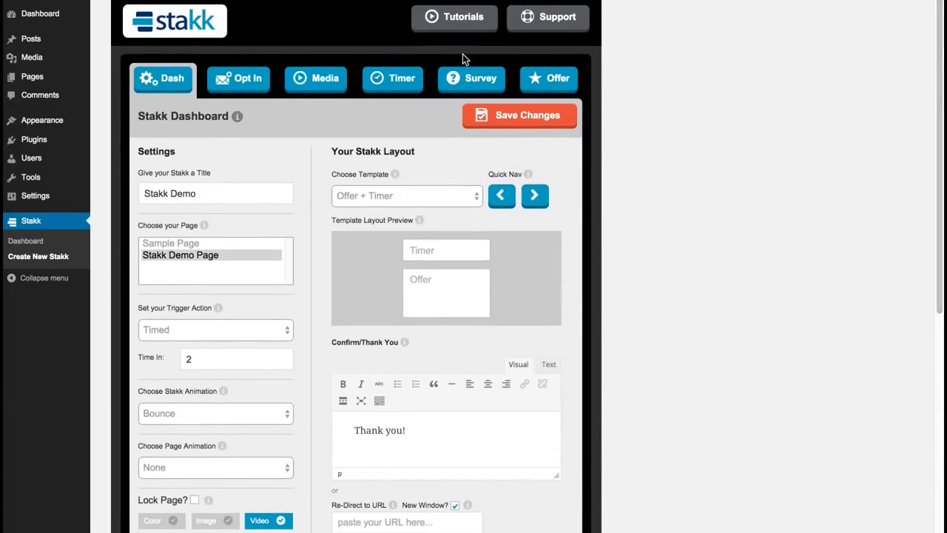
left_click(399, 78)
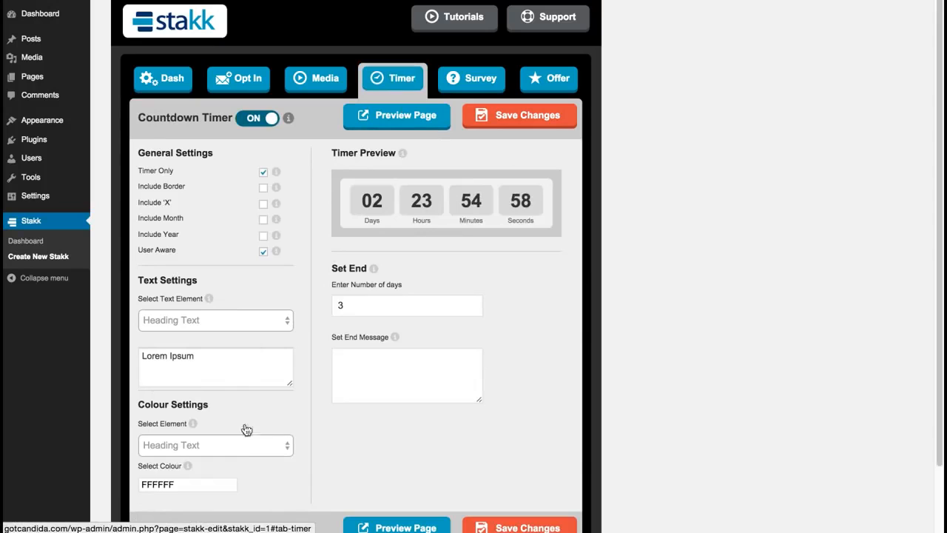
left_click(228, 446)
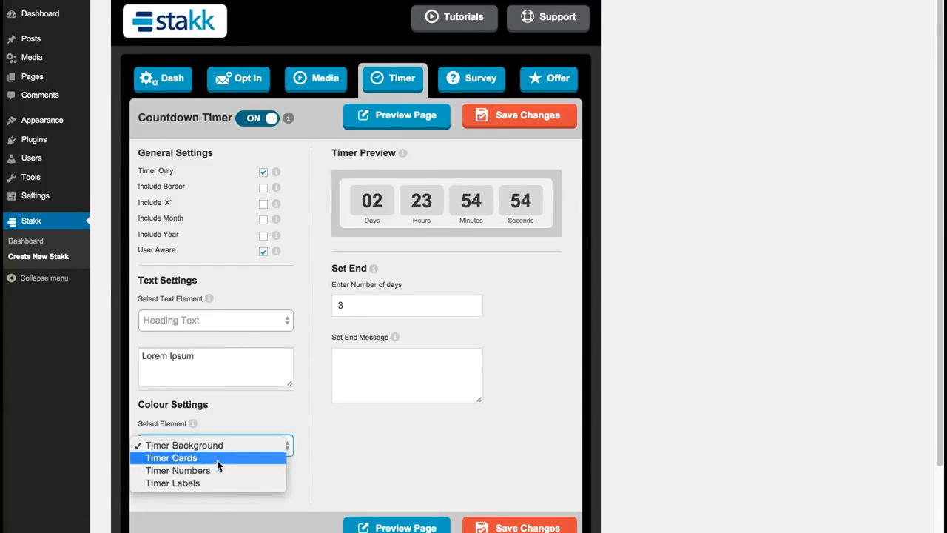
left_click(214, 446)
left_click(206, 496)
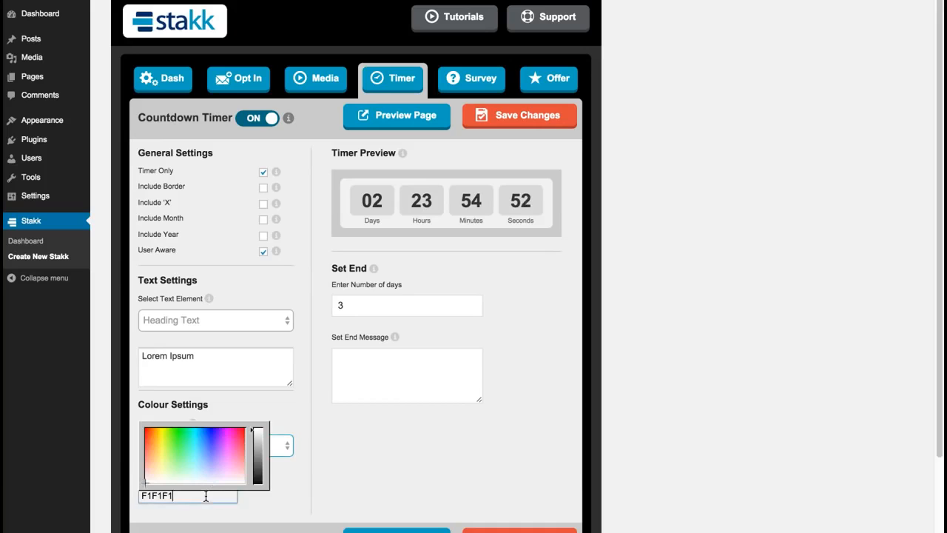
left_click_drag(258, 458, 256, 470)
left_click(256, 412)
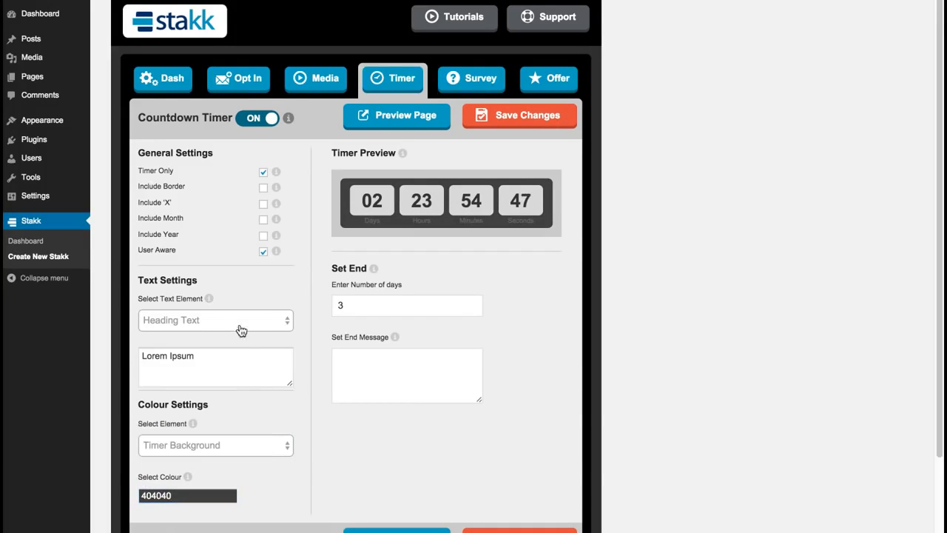
left_click(238, 321)
left_click(256, 296)
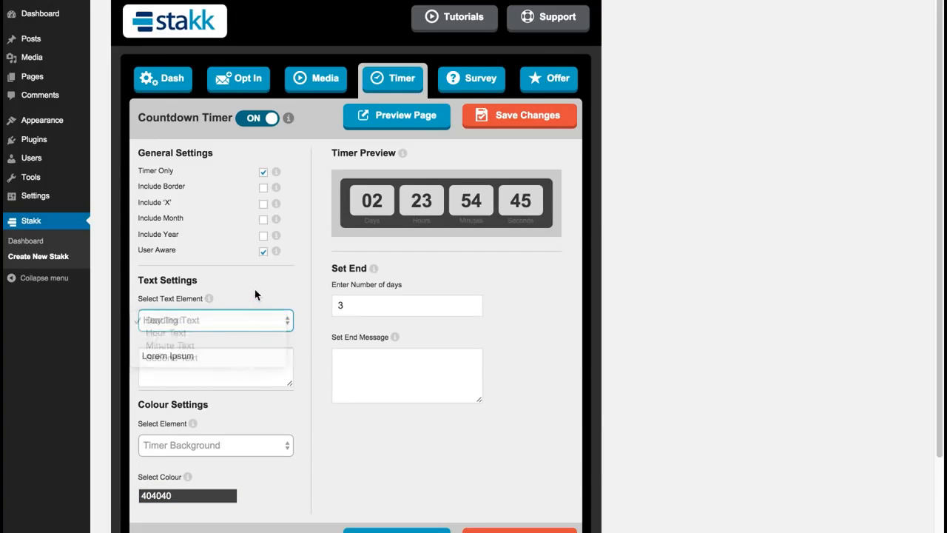
Return to the Stakk's main dashboard settings and publish the Stakk Demo popup.
scroll(930, 143, "up", 1)
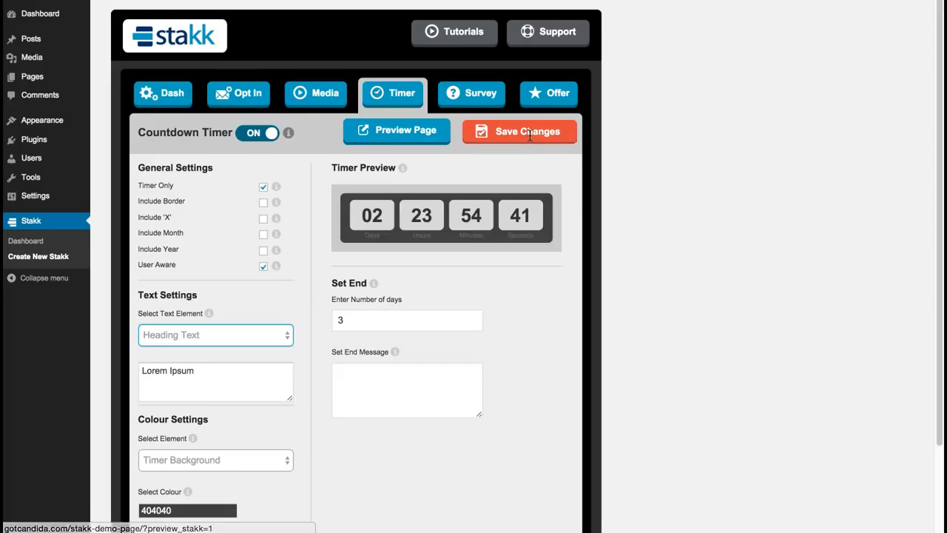
left_click(446, 137)
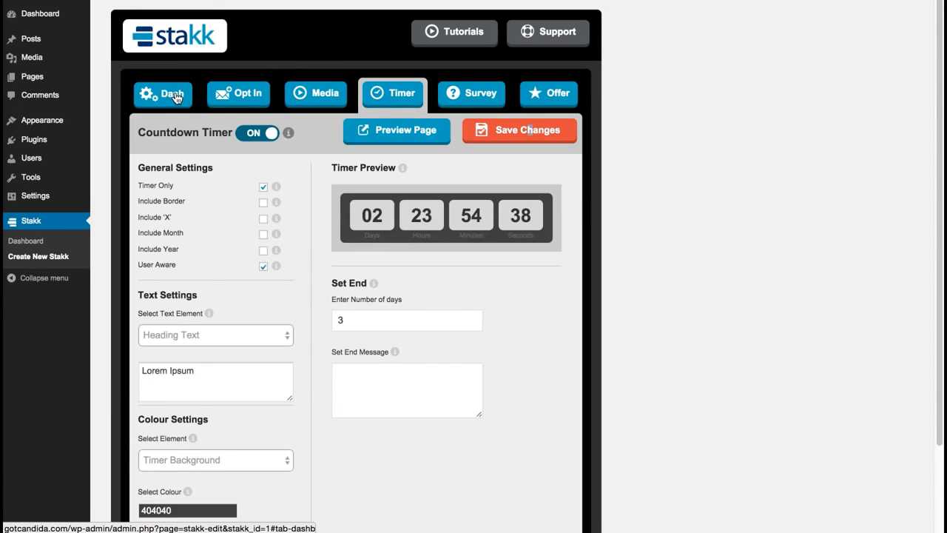
left_click(172, 95)
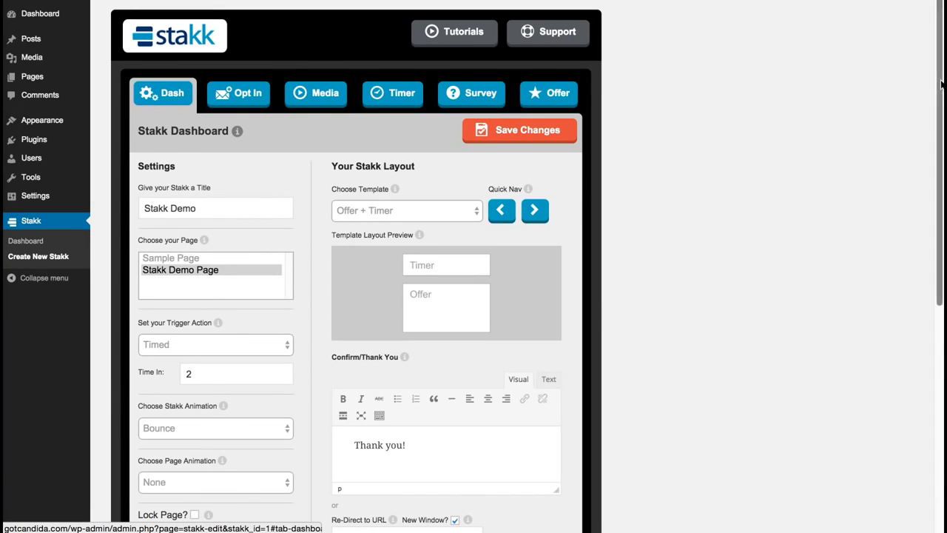
scroll(909, 177, "down", 10)
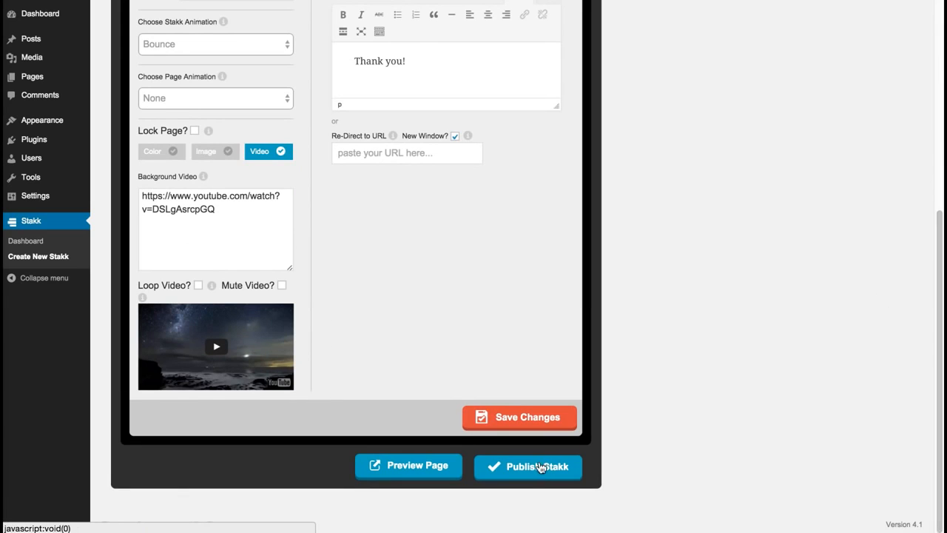
left_click(534, 468)
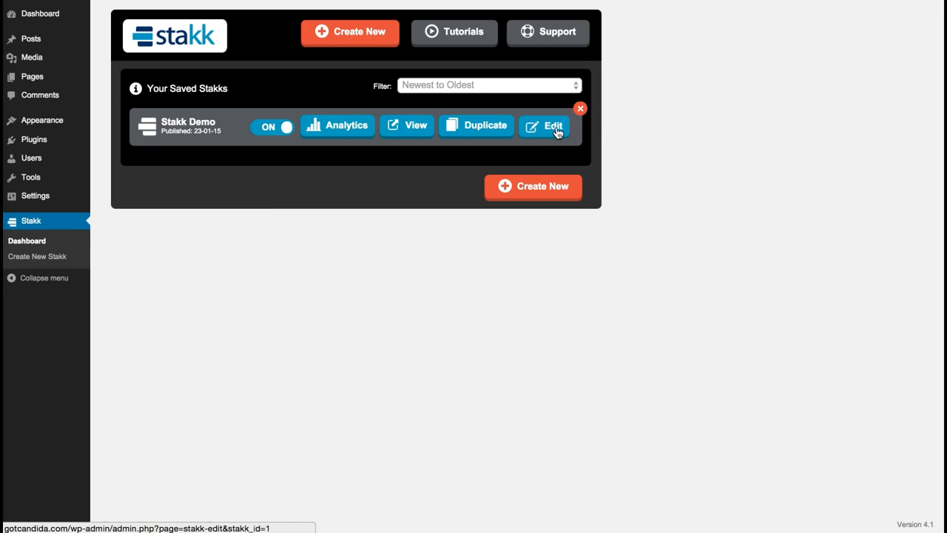
Examine the Stakk Demo analytics report, including its export, tracking pixel and Quick Jump options, and return to the saved Stakks.
left_click(470, 127)
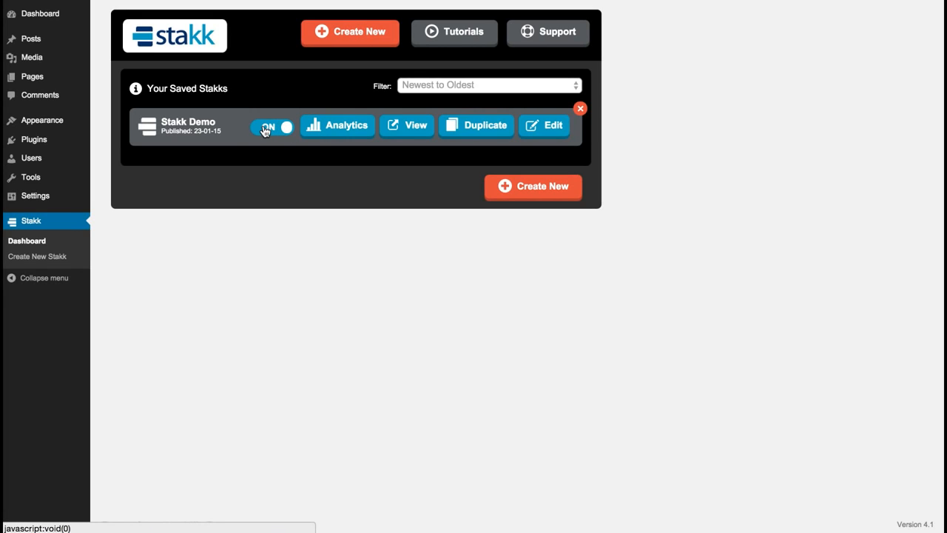
left_click(415, 127)
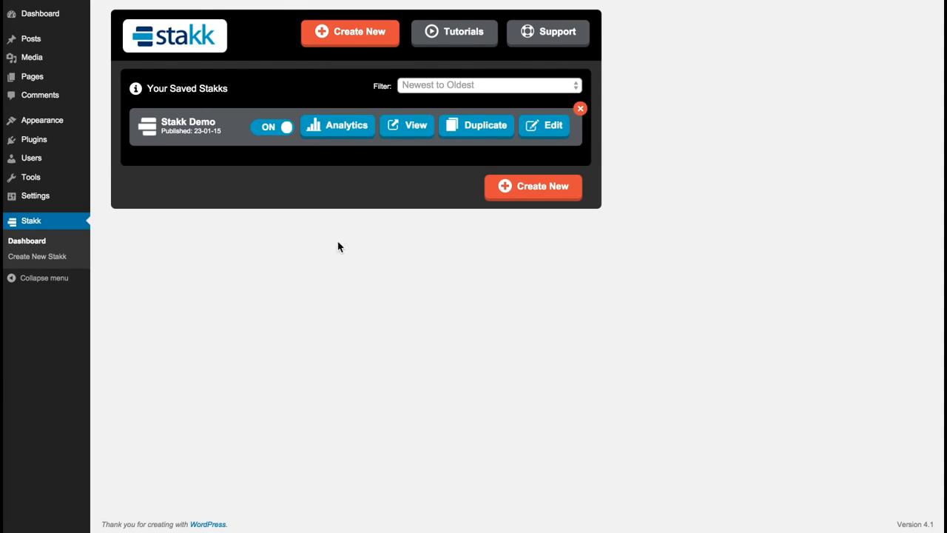
left_click(331, 127)
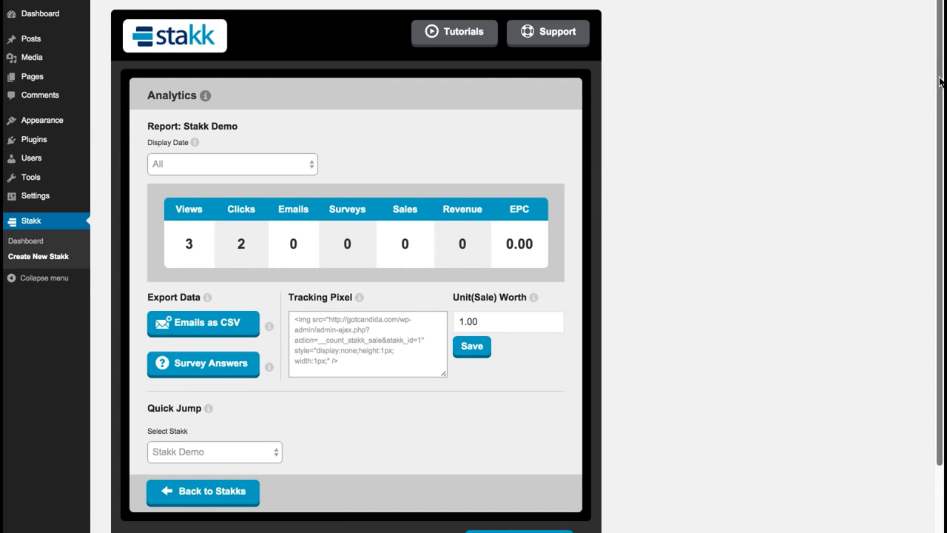
left_click_drag(940, 81, 939, 112)
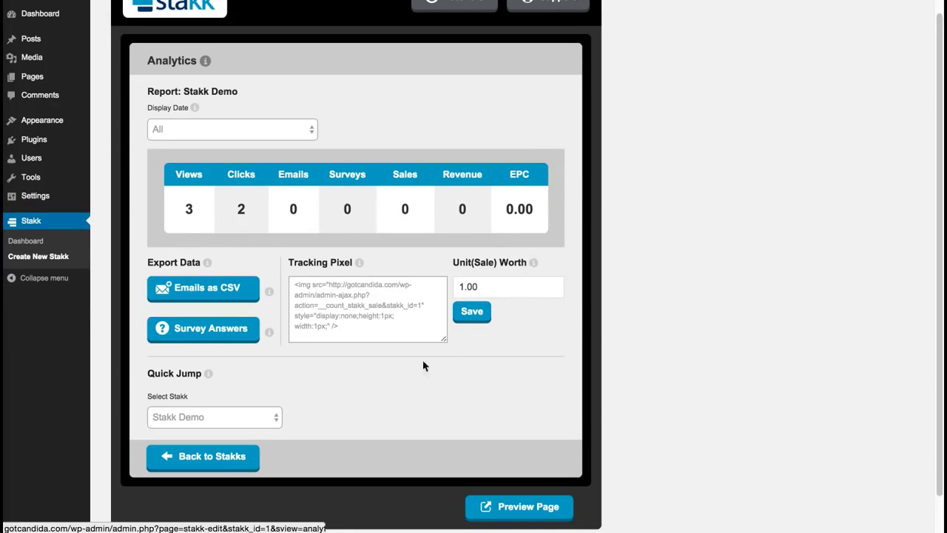
left_click(267, 418)
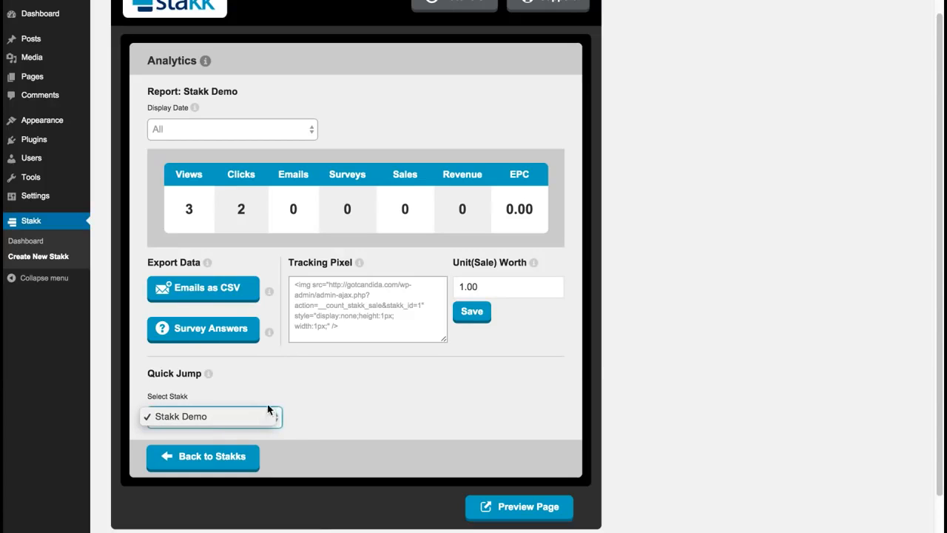
left_click(291, 390)
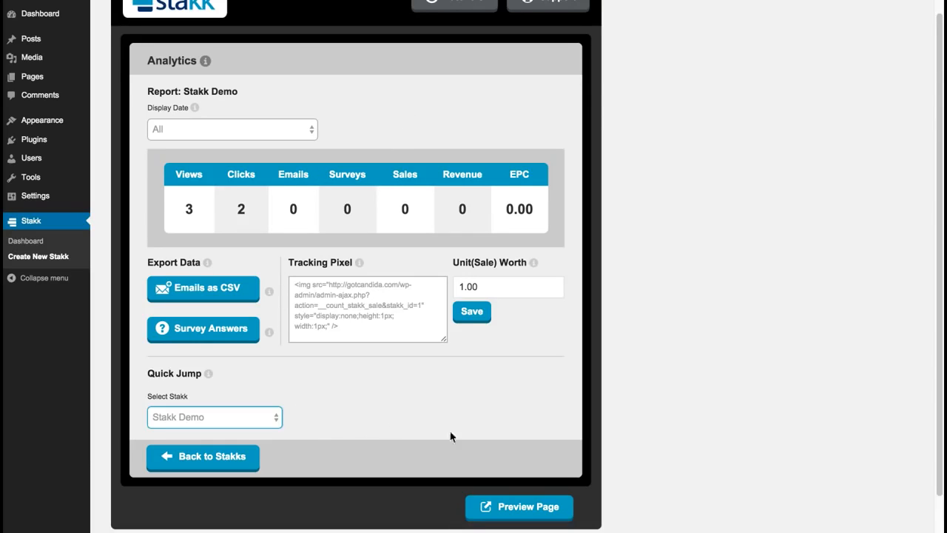
left_click(217, 459)
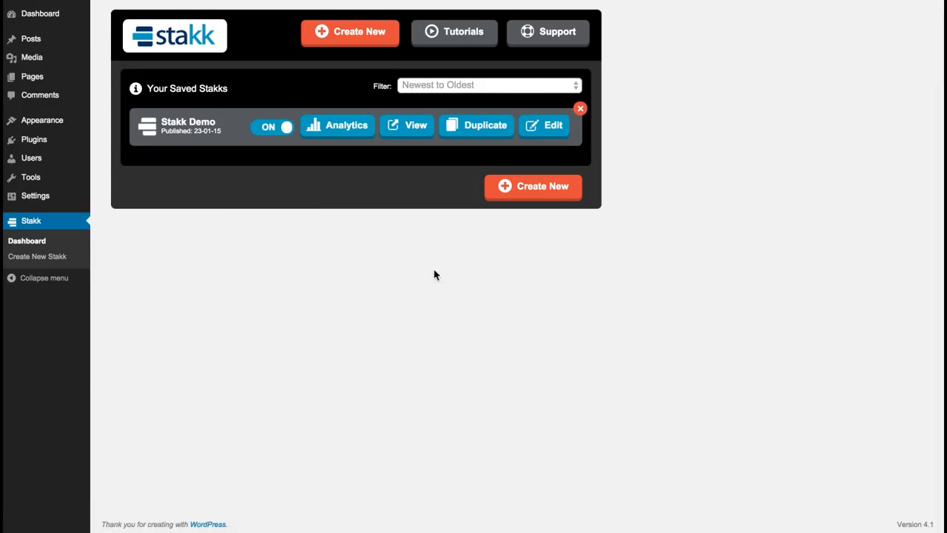
Open Stakk Demo for editing and switch its media type to Image.
left_click(558, 129)
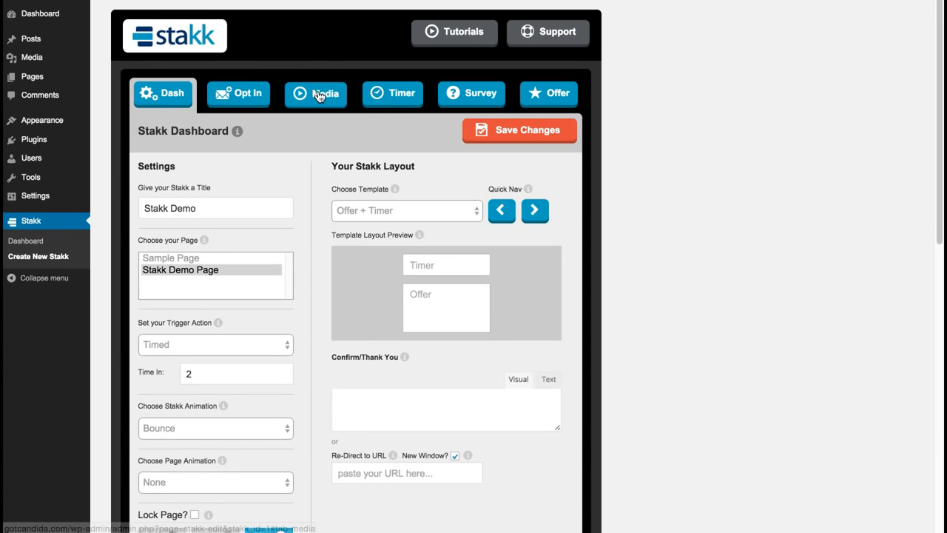
left_click(314, 93)
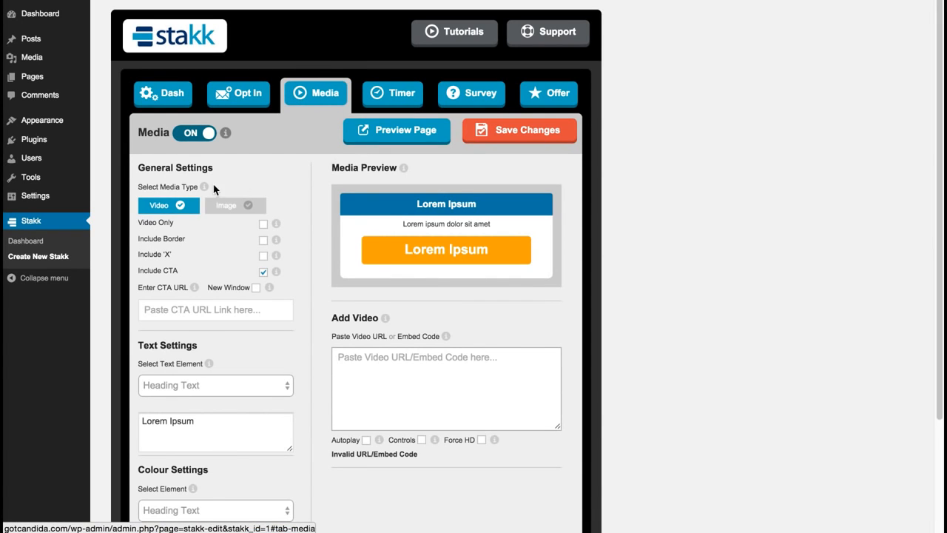
left_click(226, 205)
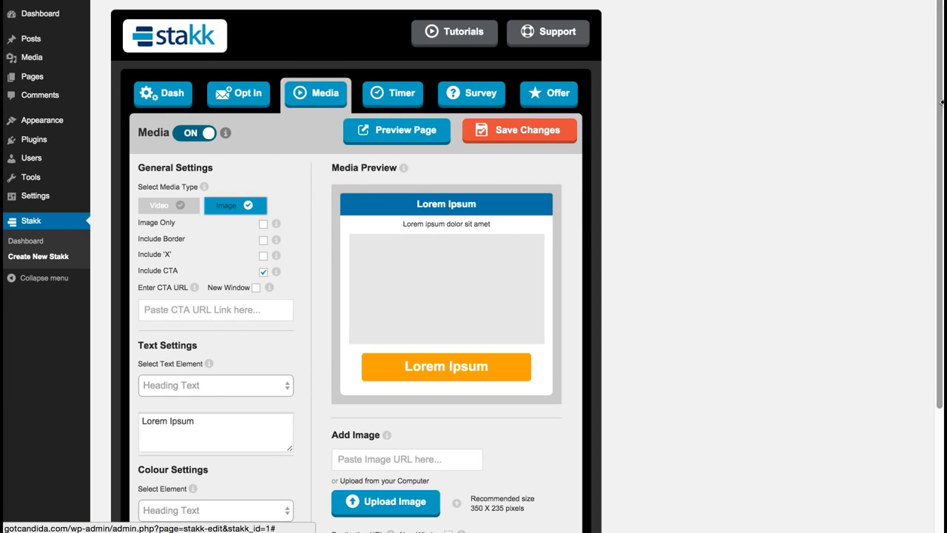
scroll(930, 110, "down", 1)
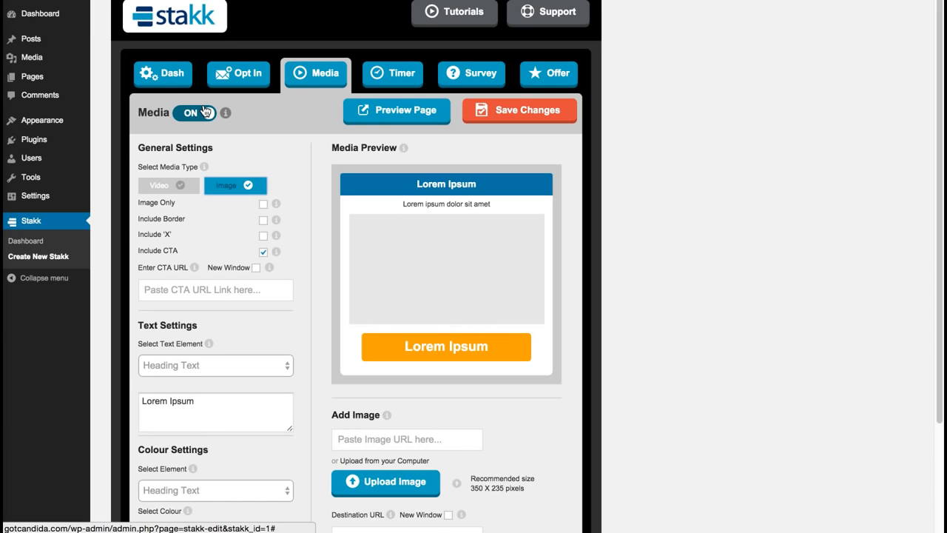
Examine the survey element's general, text and colour settings and its number of questions and question type options.
left_click(480, 77)
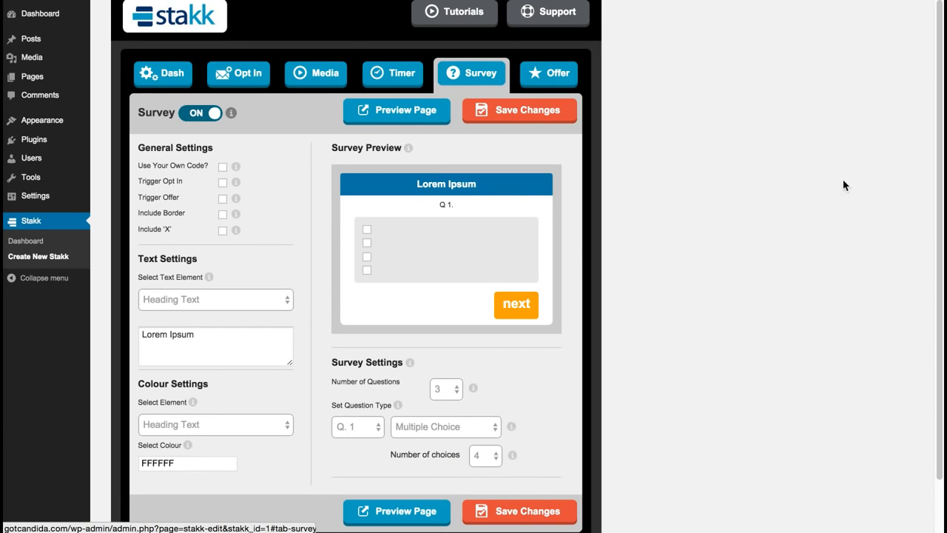
left_click(453, 391)
left_click(545, 376)
mouse_move(932, 184)
left_mouse_down()
mouse_move(928, 226)
mouse_move(930, 165)
left_mouse_up()
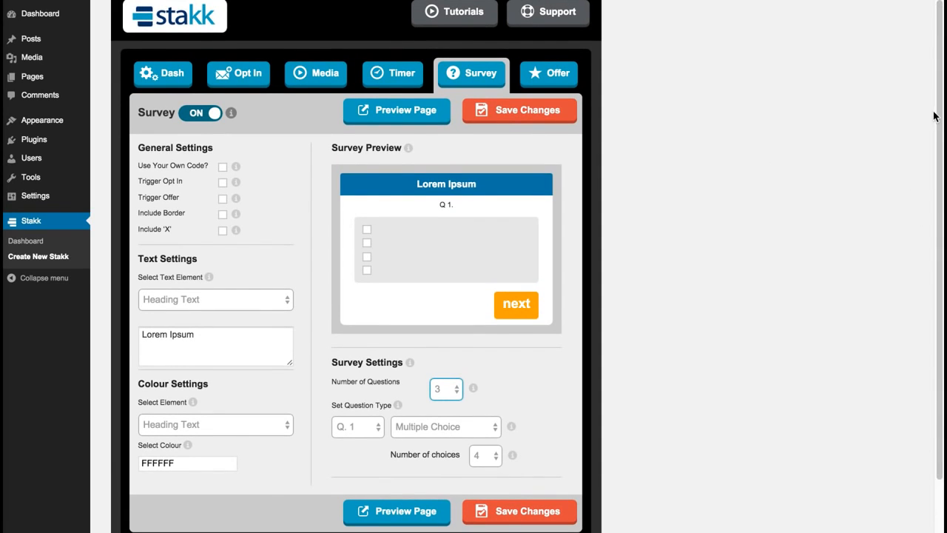
left_click_drag(934, 104, 932, 89)
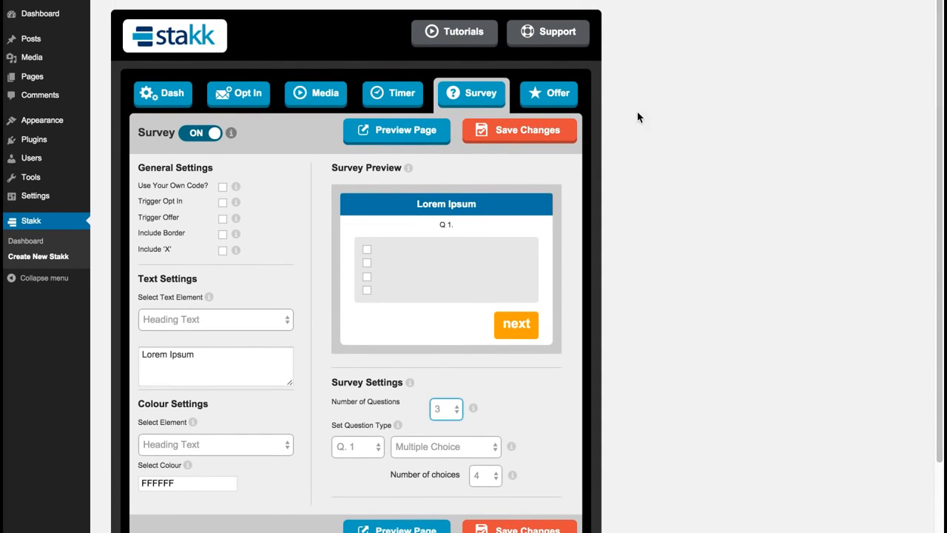
left_click_drag(934, 53, 937, 30)
mouse_move(940, 60)
left_mouse_down()
mouse_move(937, 71)
mouse_move(937, 58)
left_mouse_up()
scroll(925, 140, "down", 3)
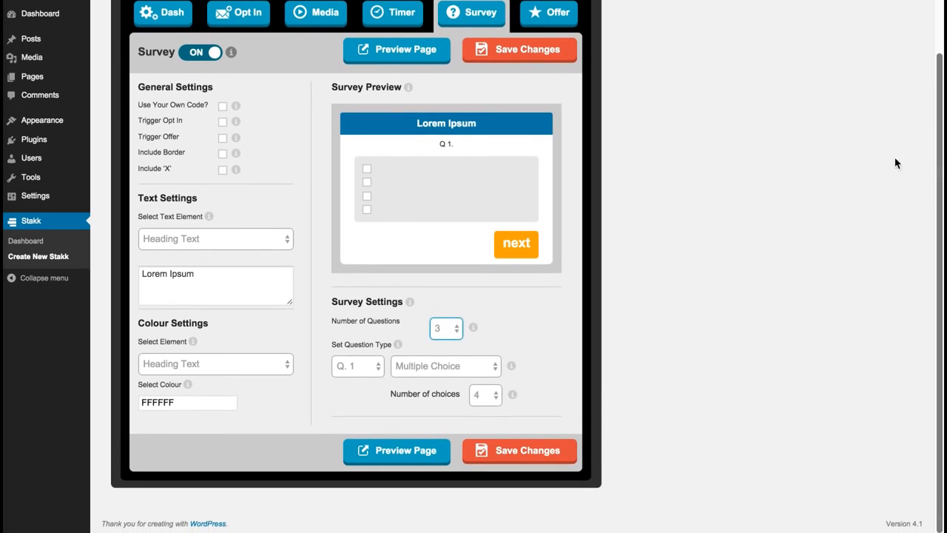
left_click_drag(934, 71, 839, 17)
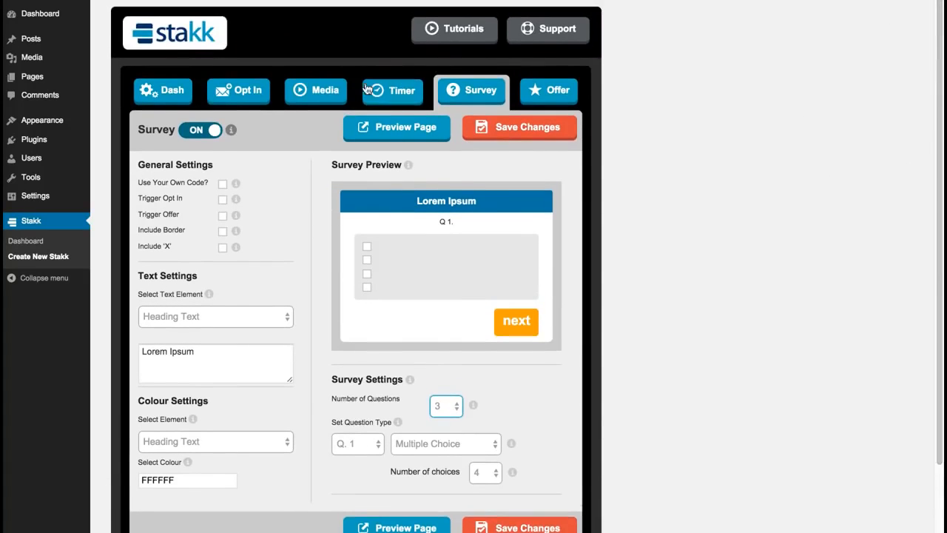
Choose the Media + Opt In + Timer template for Stakk Demo and leave the editor without saving.
left_click(182, 94)
left_click(444, 207)
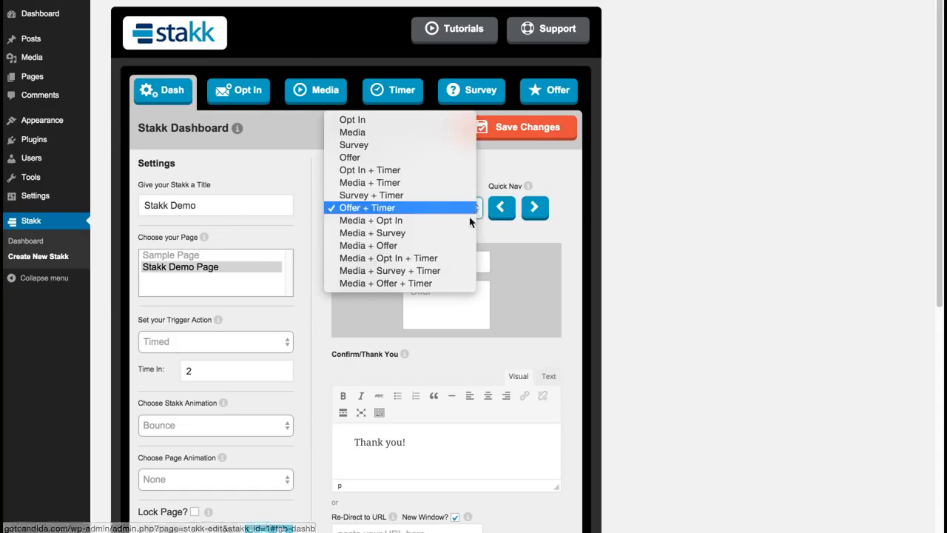
left_click(451, 259)
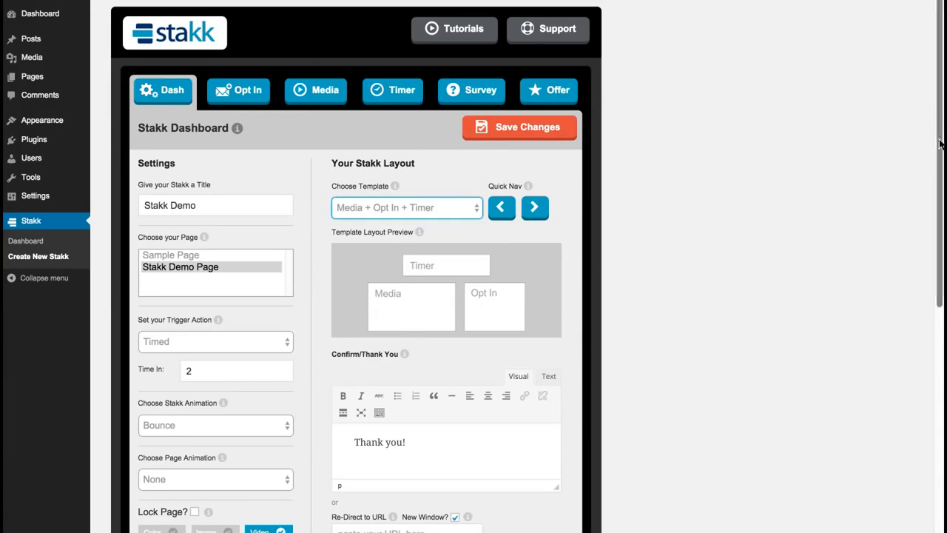
scroll(925, 170, "down", 3)
scroll(931, 104, "up", 3)
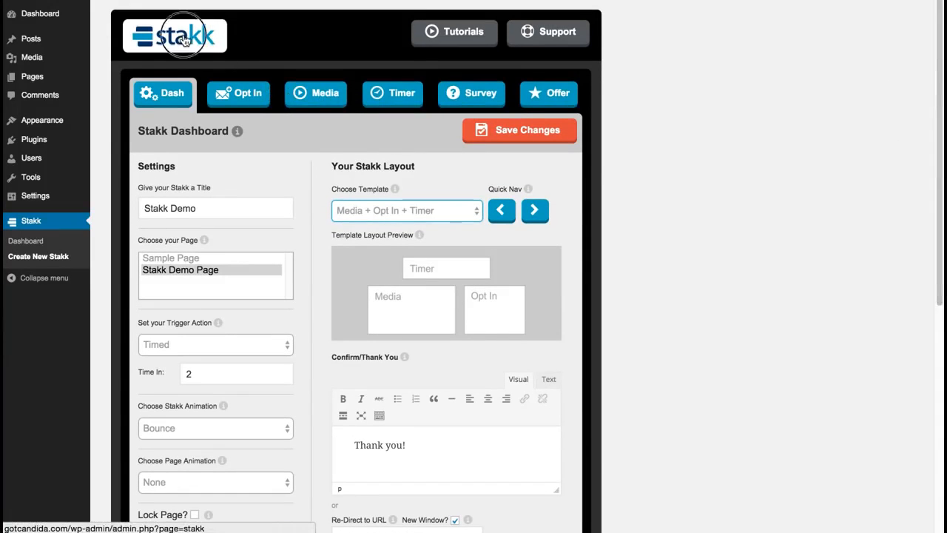
left_click(191, 39)
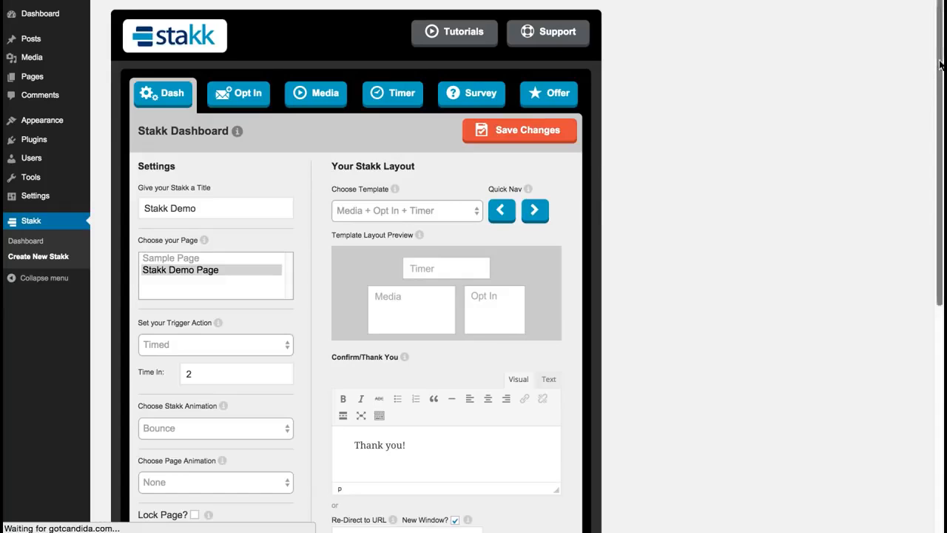